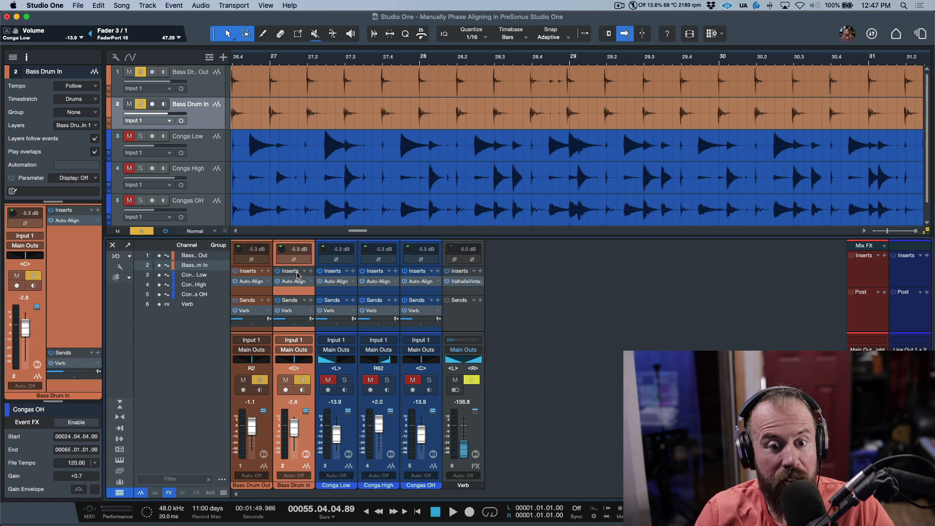
Try inverting the polarity of the Bass Drum In channel and switch it back to normal
left_click(294, 260)
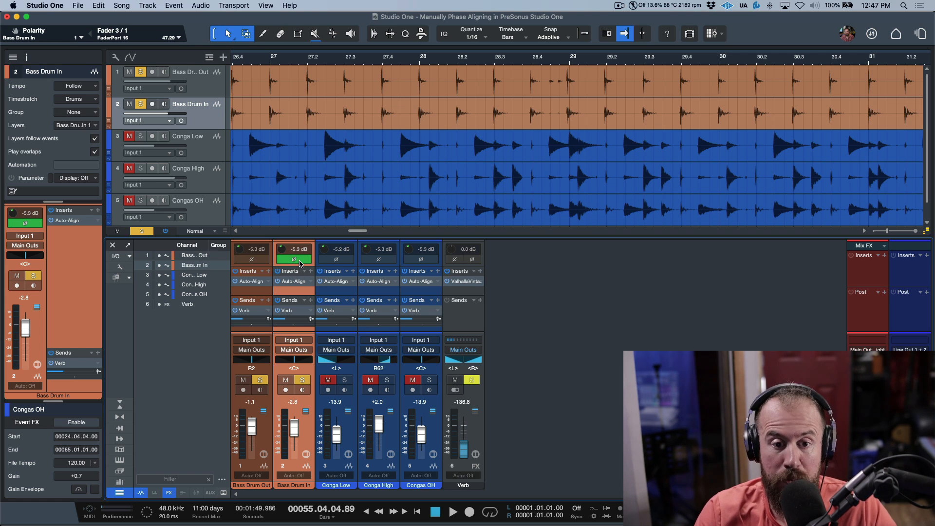
left_click(299, 262)
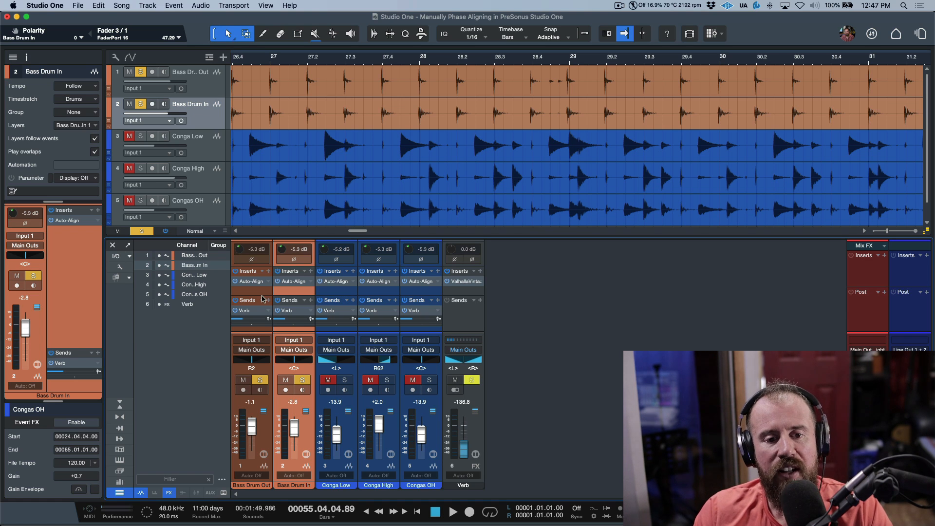
Move the Bass Drum In channel ahead of the Bass Drum Out channel
left_click(258, 292)
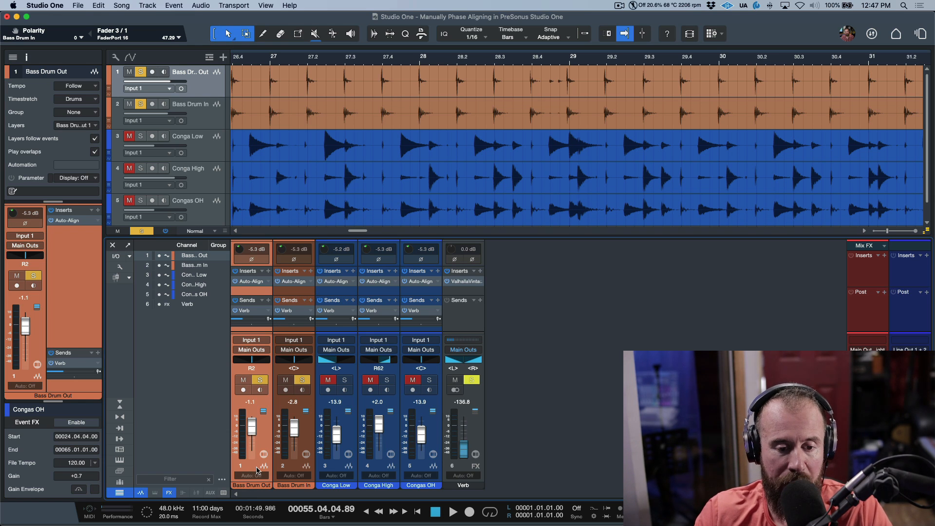
left_click(302, 439)
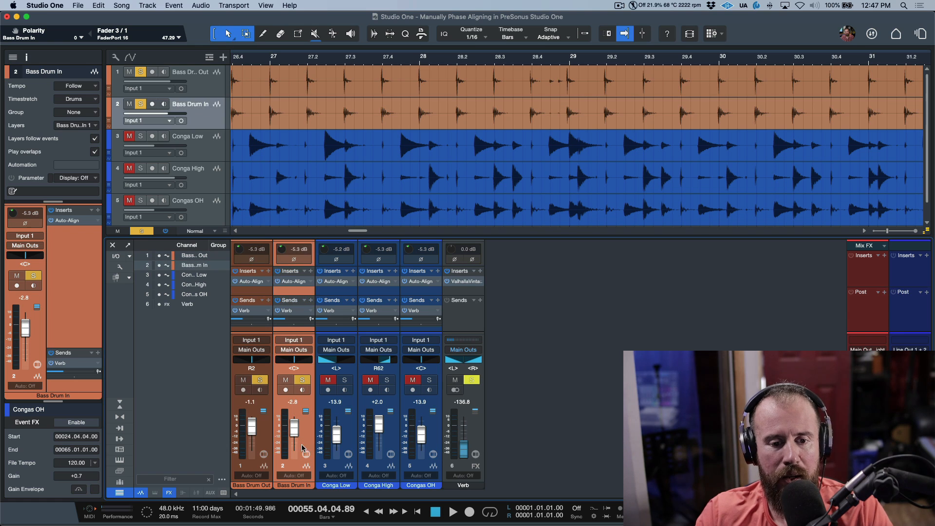
left_click_drag(294, 438, 257, 443)
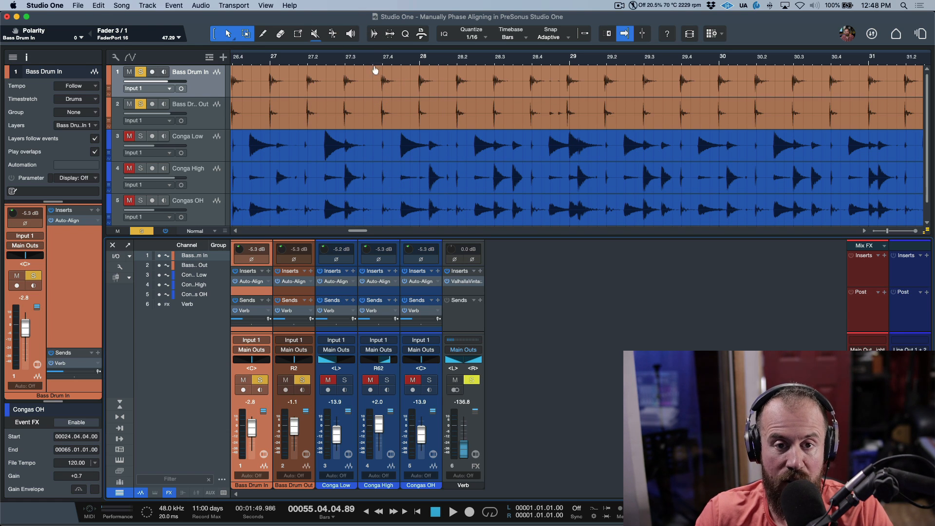
Inspect the Auto-Align delay and send/receive settings on the Bass Drum In and Bass Drum Out channels
scroll(380, 58, "up", 10)
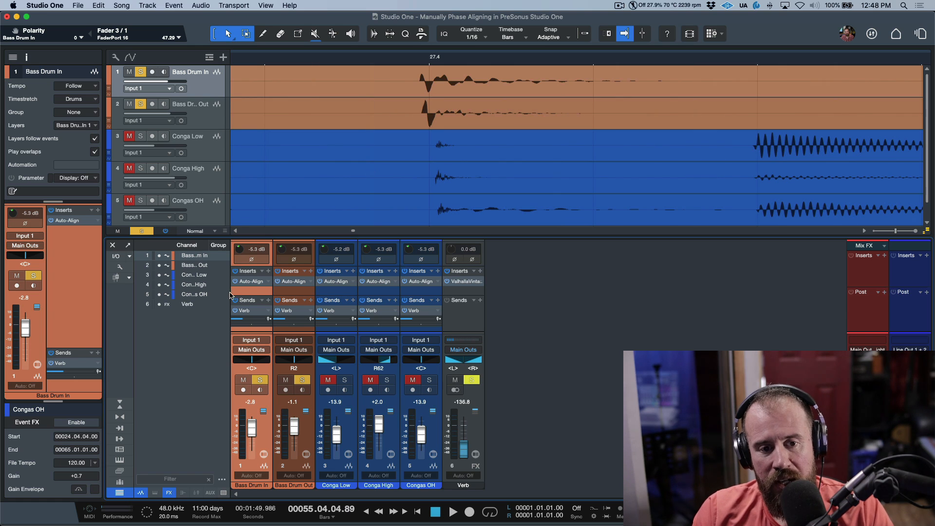
left_click(258, 284)
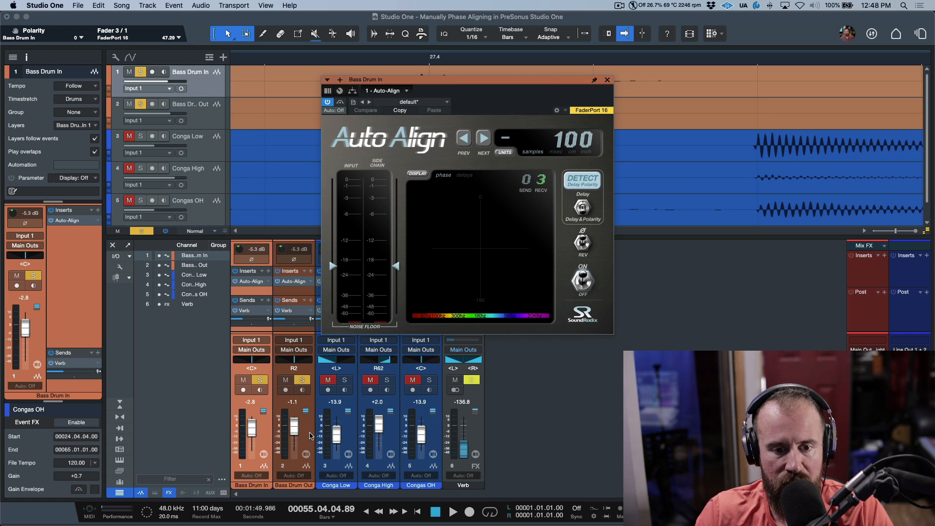
key("Down")
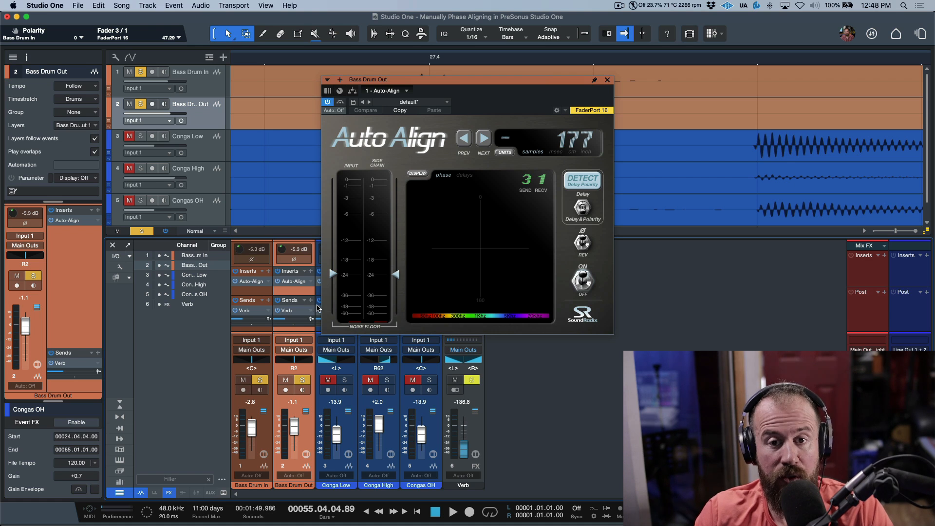
left_click(267, 426)
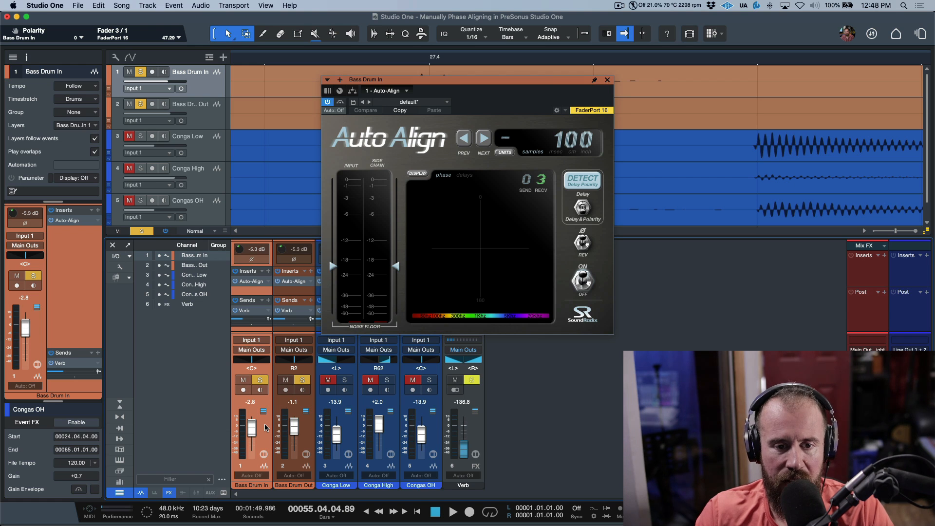
left_click(308, 429)
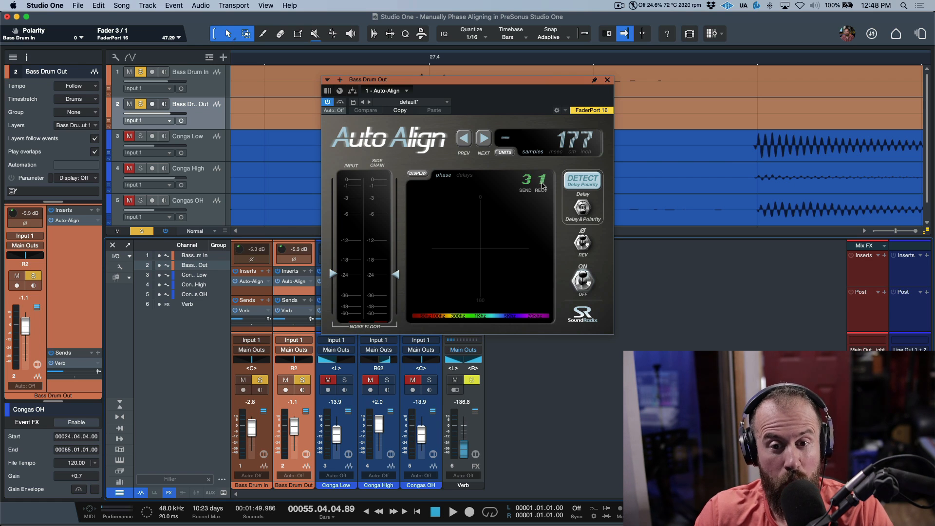
left_click(607, 81)
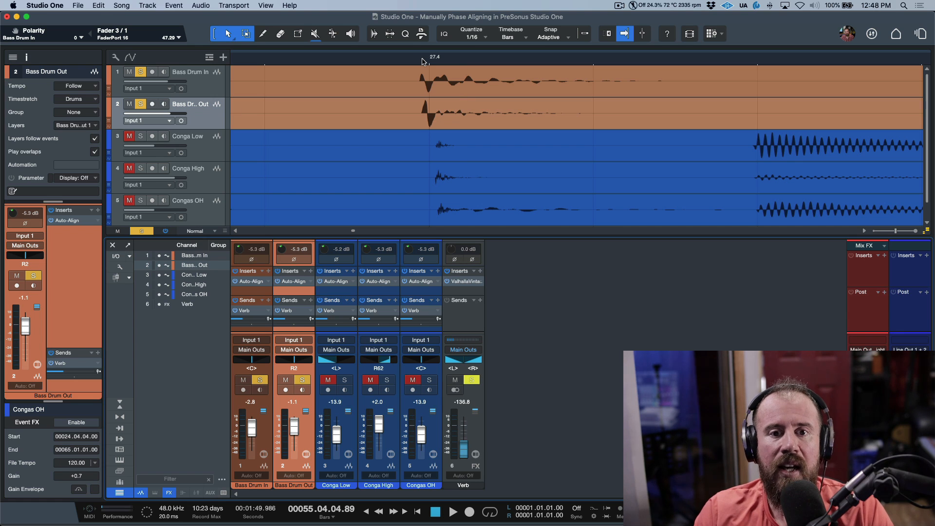
Enlarge the Bass Drum In and Bass Drum Out tracks so the hit near 27.4 shows in detail
scroll(207, 87, "down", 1)
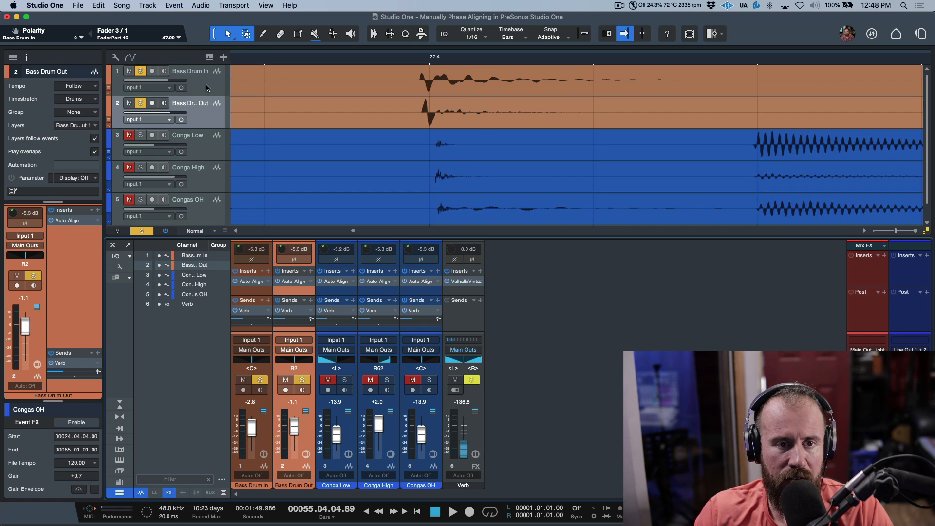
left_click(206, 87)
key("shift+e")
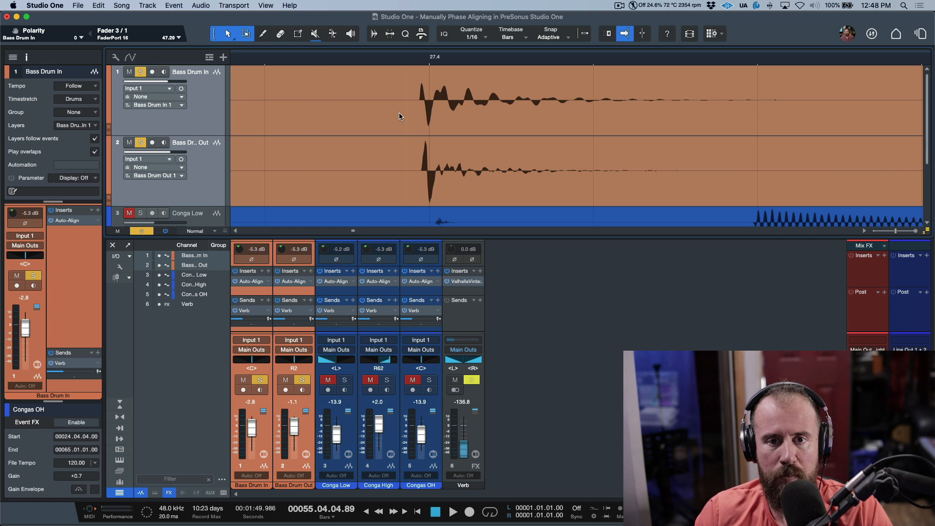
scroll(419, 62, "up", 6)
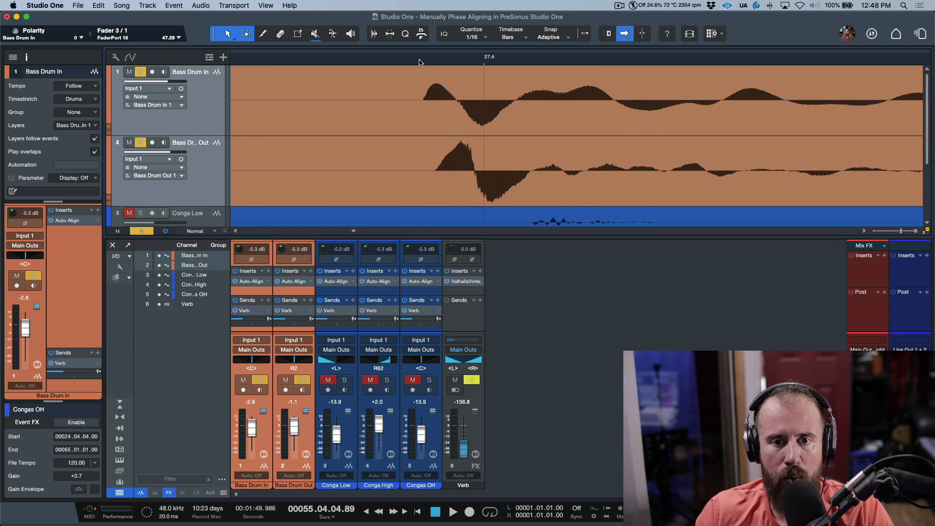
Locate the hit's onset near 27.4 on both bass drum tracks and set the main time display to Samples
left_click(421, 80)
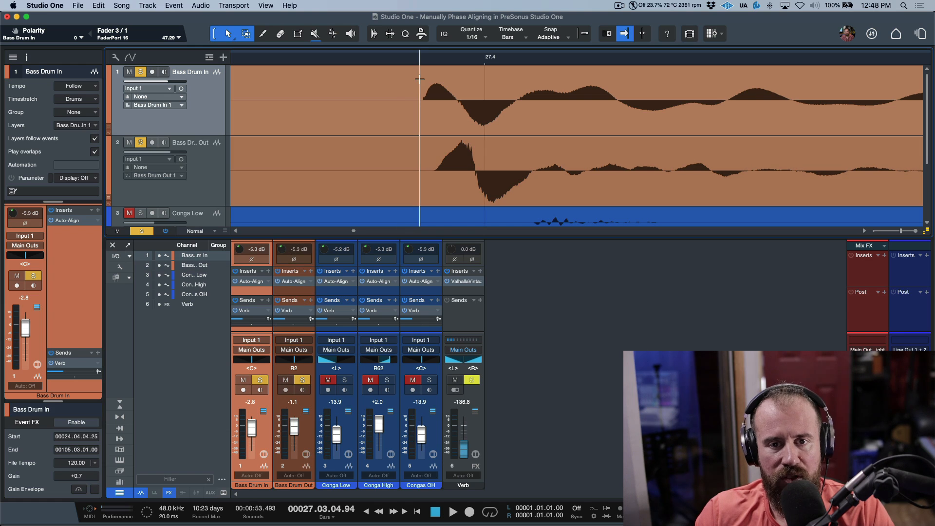
left_click(435, 159)
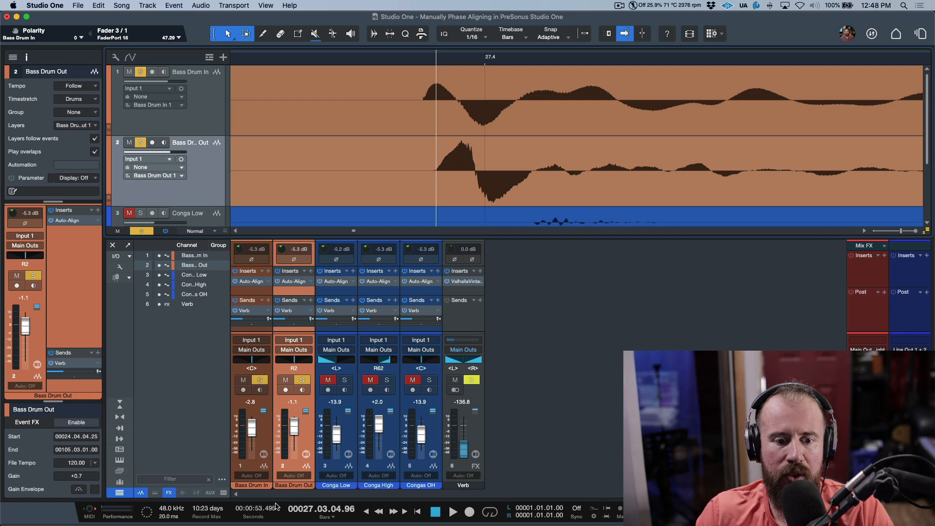
left_click(253, 518)
left_click(605, 396)
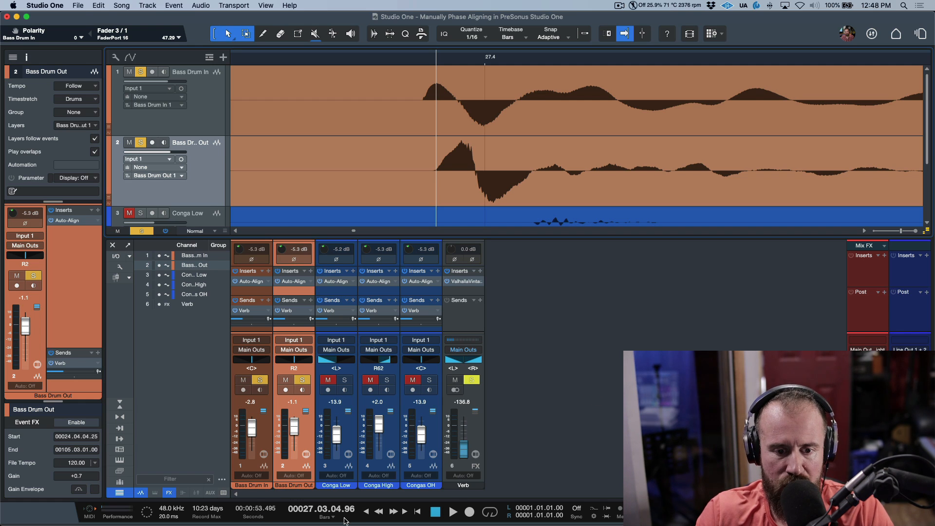
left_click(326, 518)
left_click(330, 486)
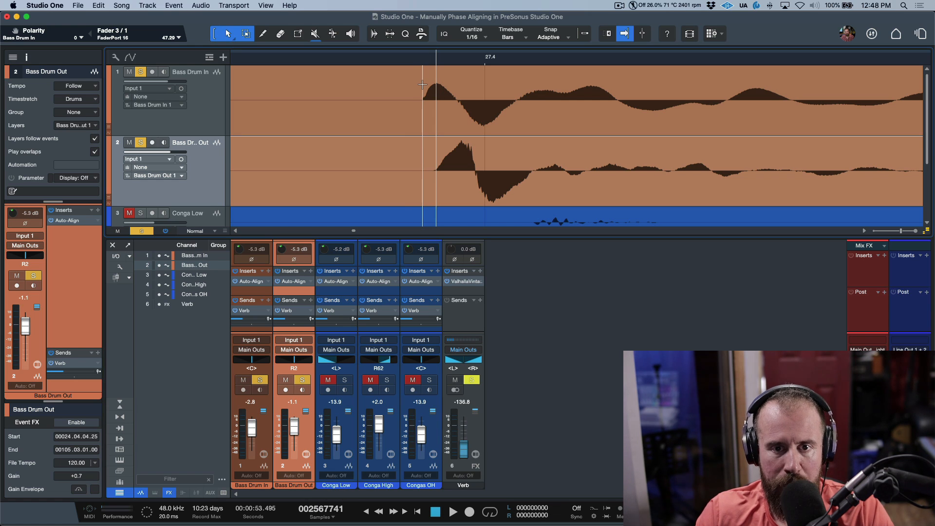
Measure the sample offset between the two bass drum onsets near 27.4 and compare it with the Auto-Align delay on Bass Drum Out
left_click_drag(422, 84, 436, 85)
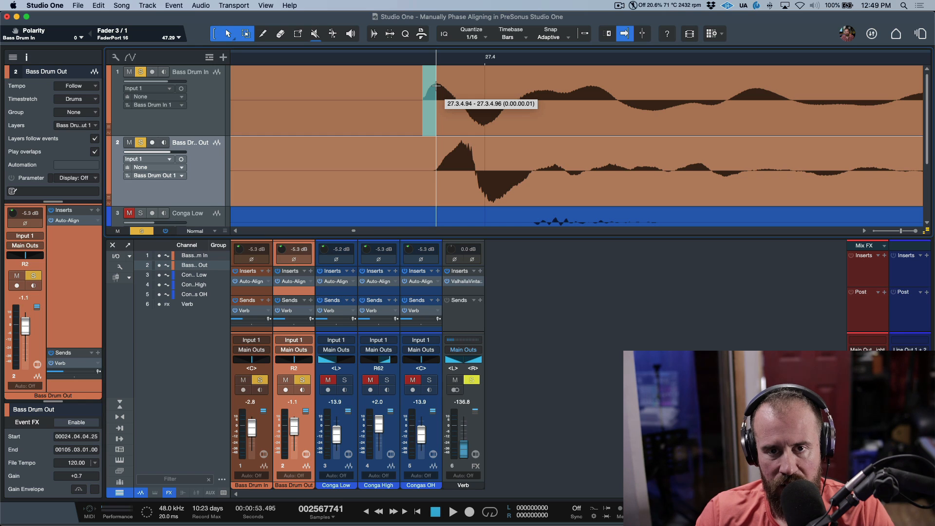
left_click_drag(437, 86, 436, 86)
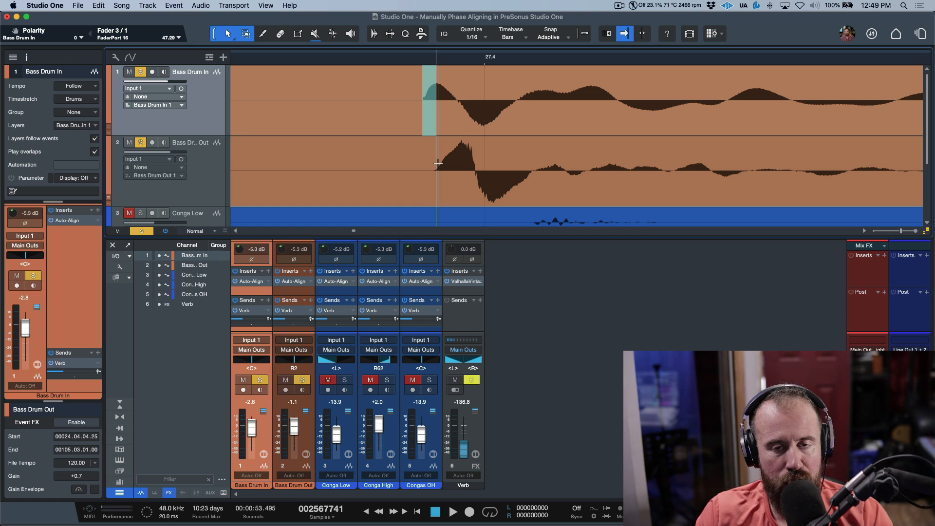
key("l")
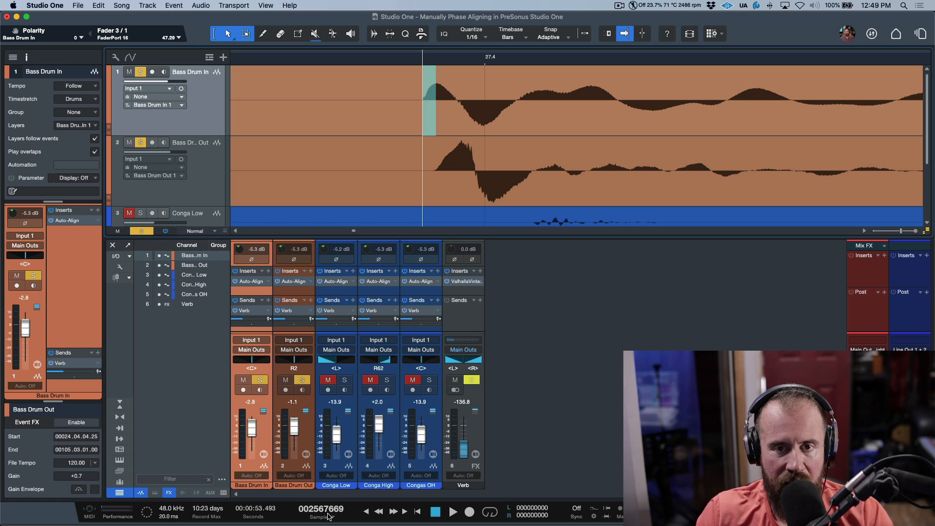
key("shift+l")
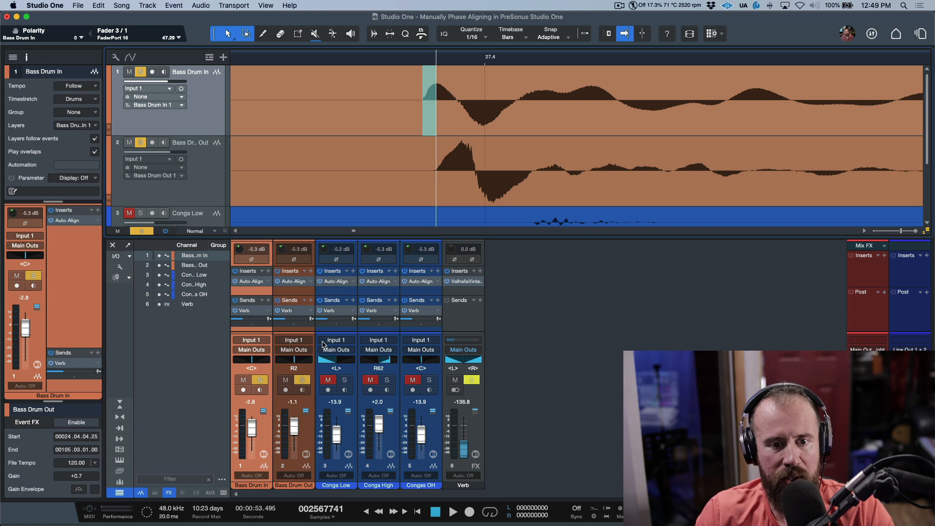
left_click(291, 284)
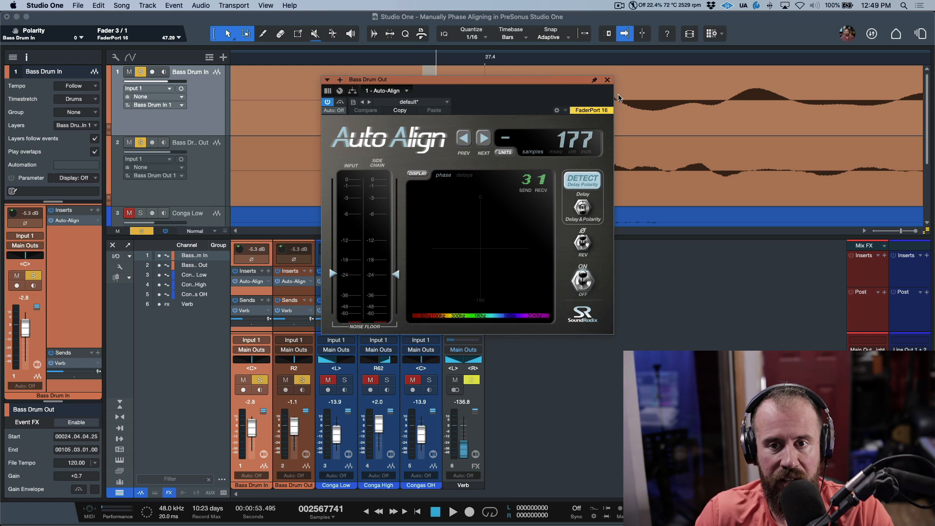
left_click(607, 80)
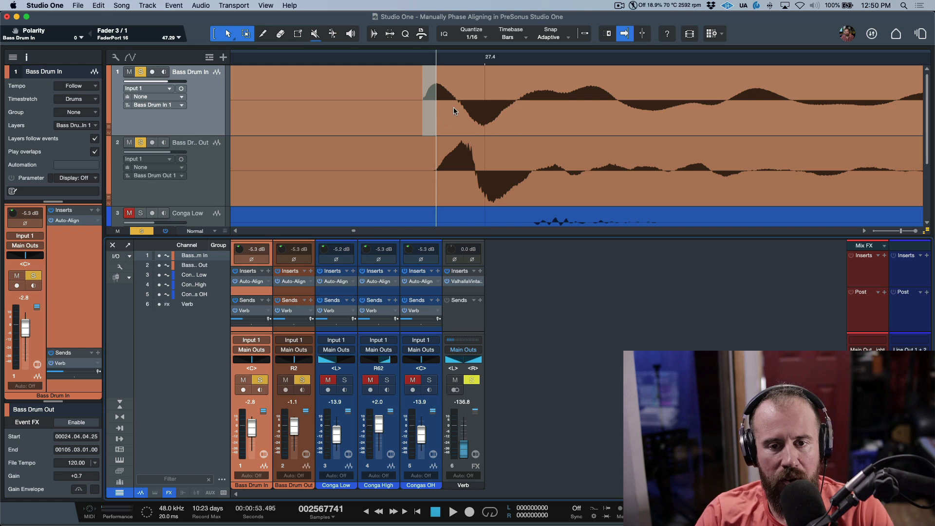
Disable the crosshair cursor for tools in the arrangement's editing options
left_click(478, 195)
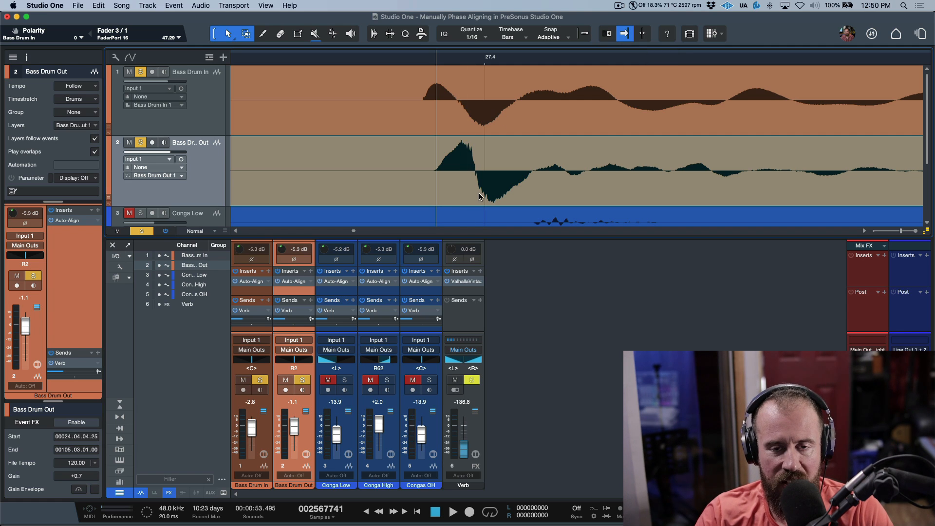
left_click(115, 56)
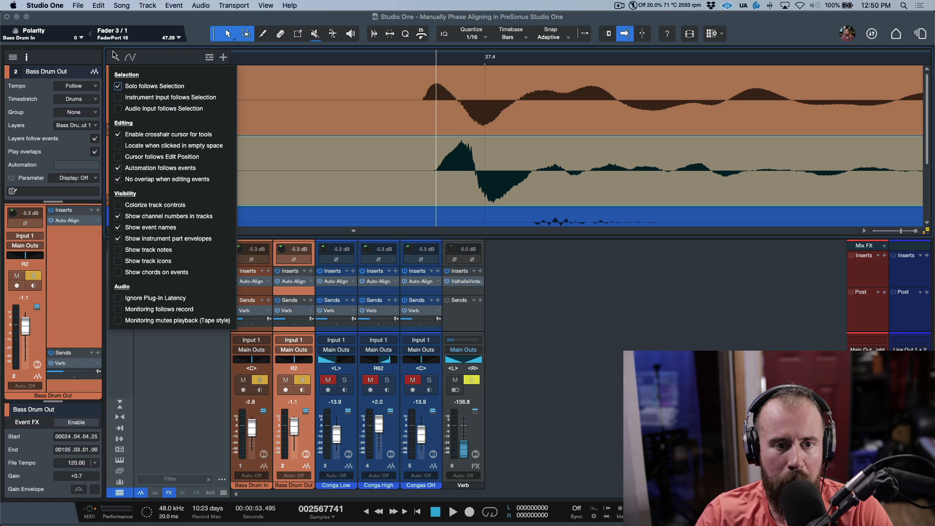
left_click(118, 135)
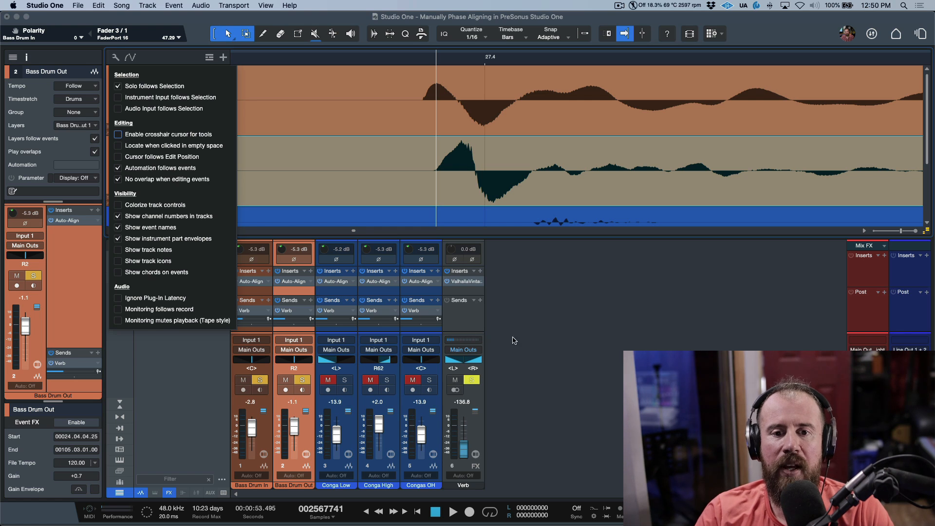
left_click(551, 333)
Try placing the playhead around the bass drum hit near 27.4, and re-enable the crosshair cursor for tools
left_click(536, 84)
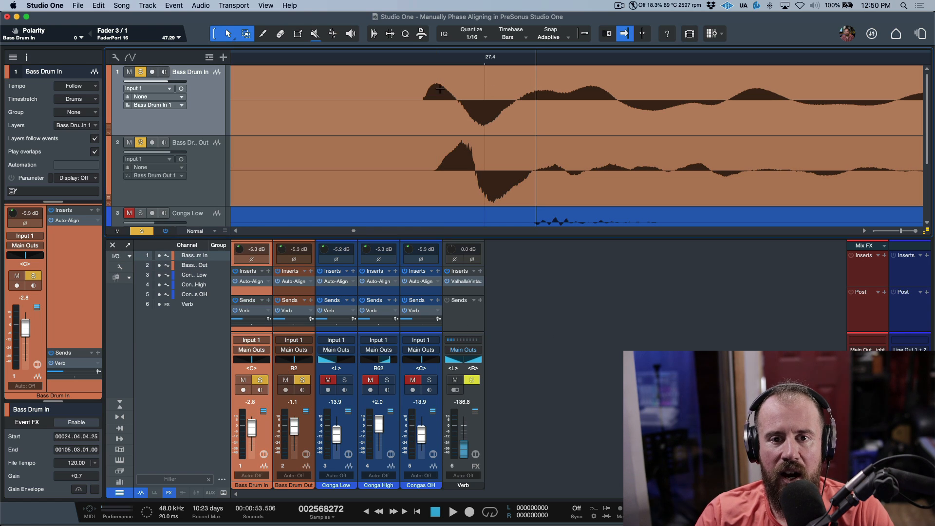
left_click(422, 90)
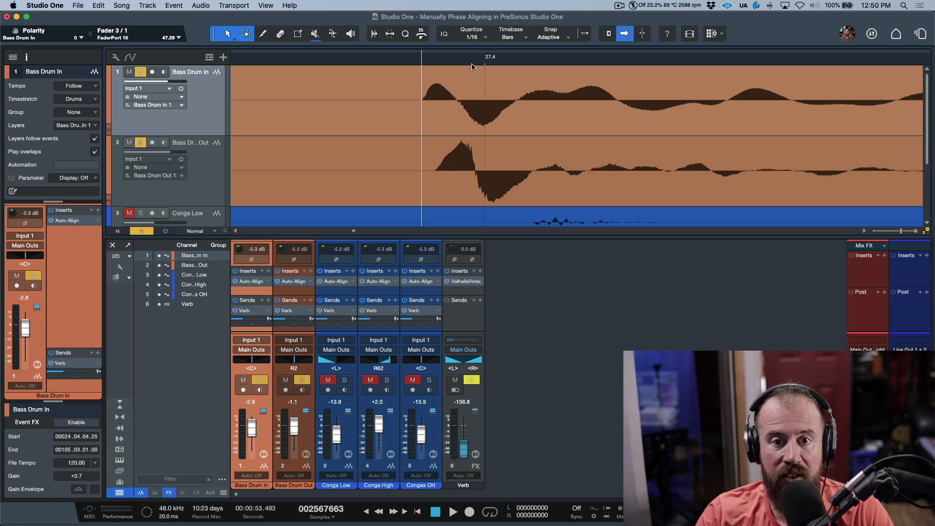
left_click(433, 58)
left_click(449, 57)
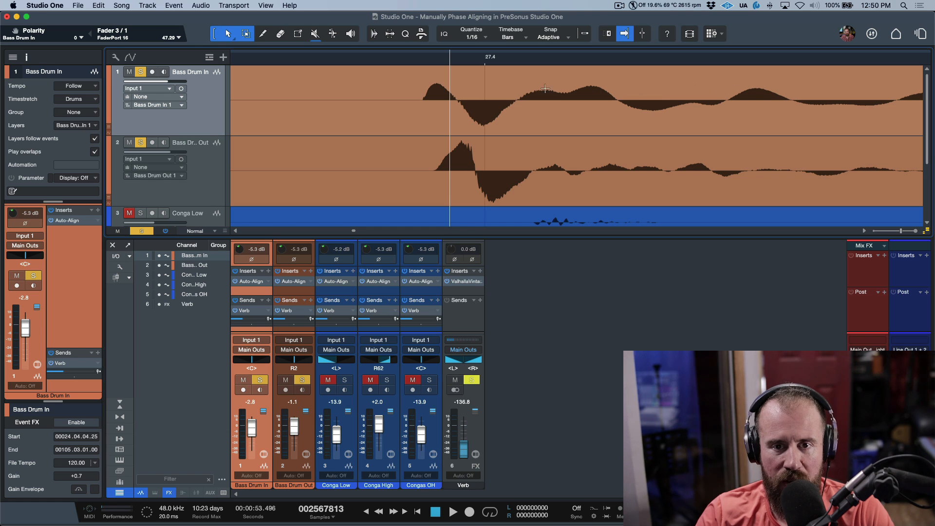
left_click(116, 58)
left_click(119, 135)
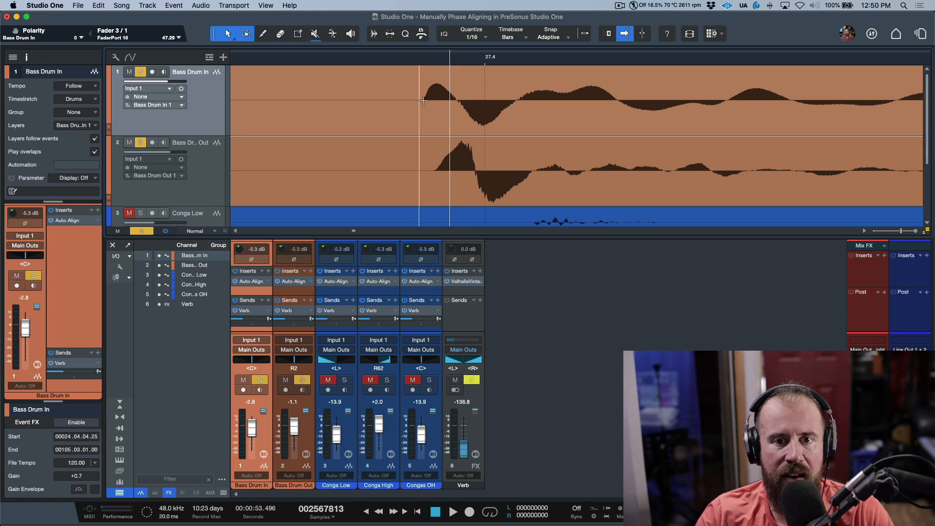
Focus on the bass drum hit at bar 28 on both bass drum tracks and magnify the waveform display vertically
key("w")
key("w")
key("w")
key("w")
key("w")
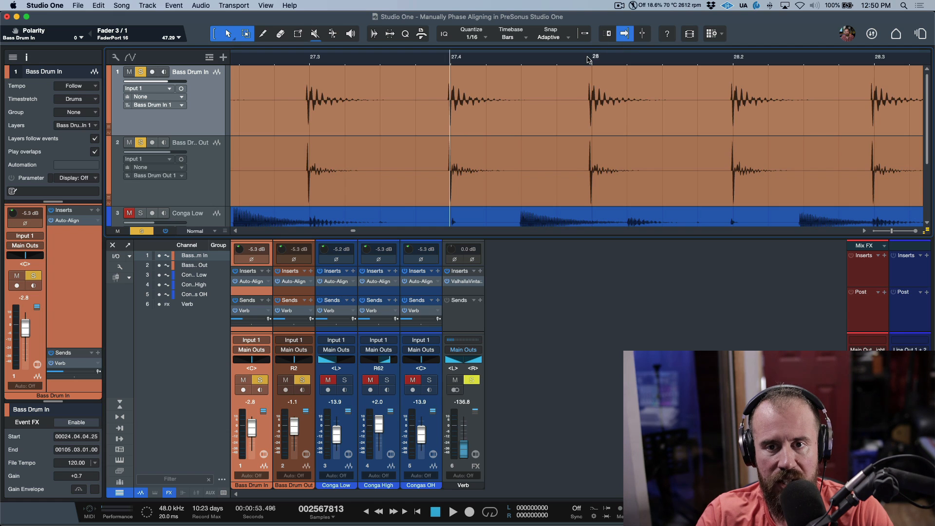
key("e")
key("e")
key("e")
key("e")
key("e")
key("e")
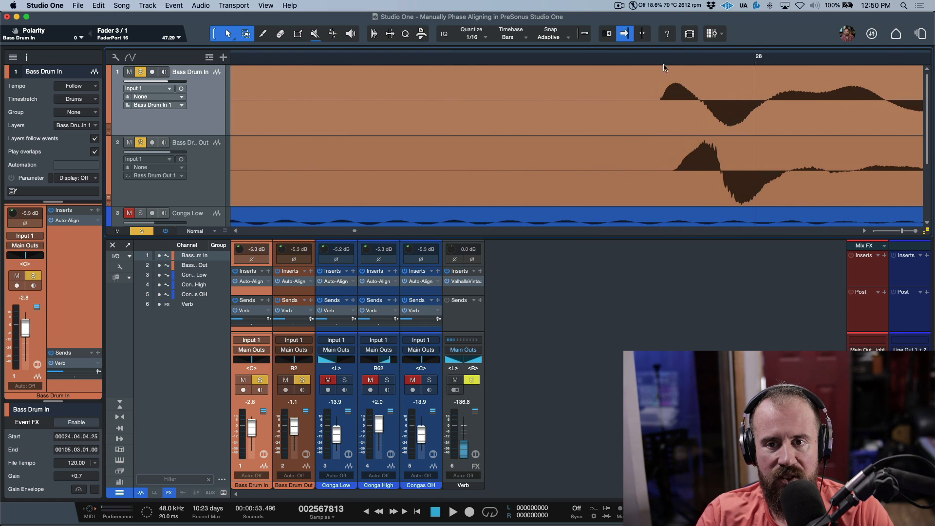
scroll(633, 83, "right", 3)
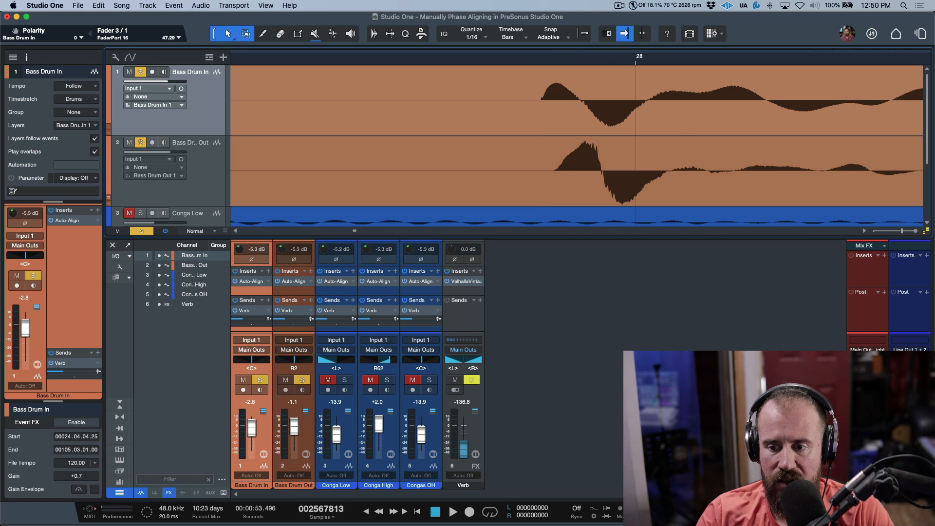
left_click(927, 231)
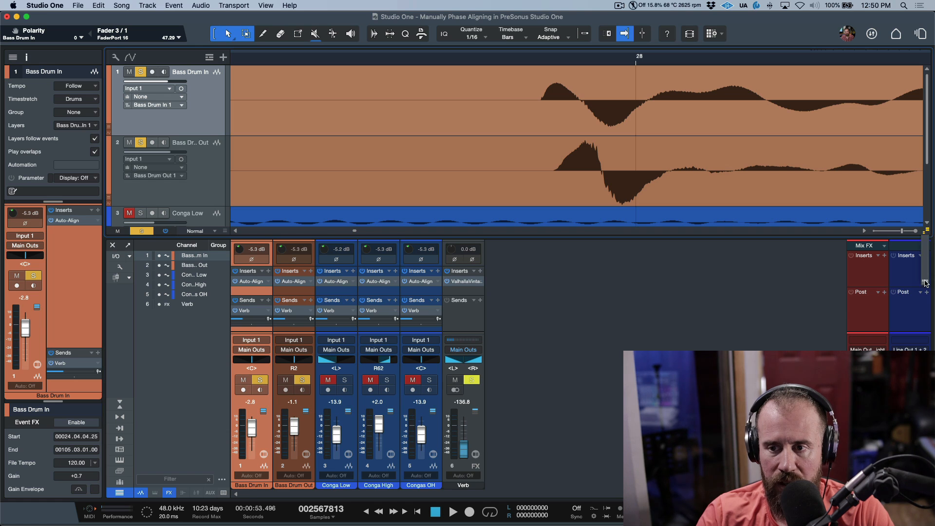
left_click_drag(927, 231, 926, 278)
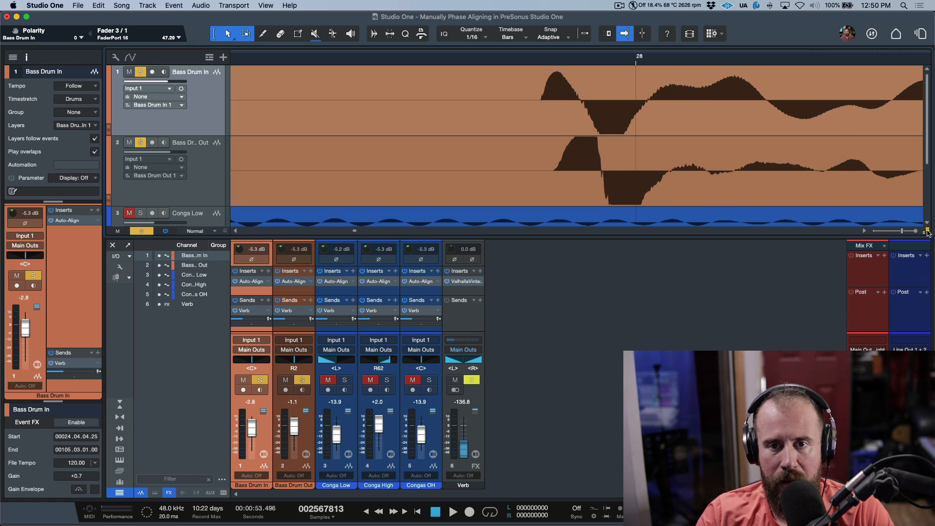
scroll(542, 61, "up", 5)
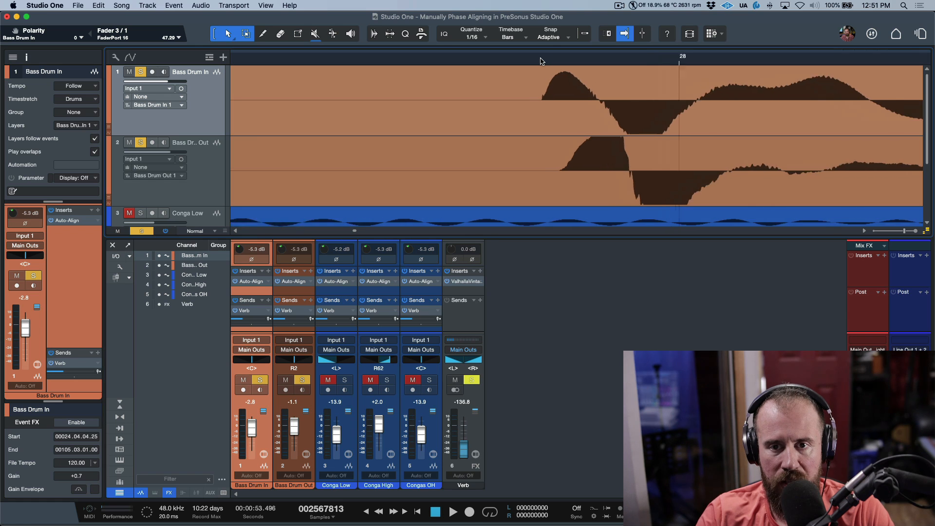
Shift the Bass Drum Out event earlier so its onset lines up with the Bass Drum In onset at bar 28
scroll(542, 61, "down", 1)
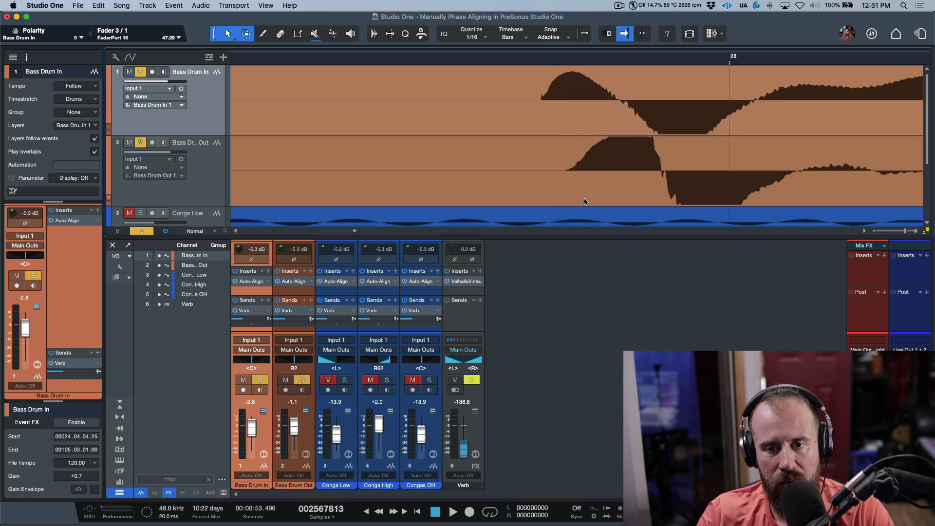
scroll(581, 195, "left", 1)
left_click_drag(573, 200, 550, 196)
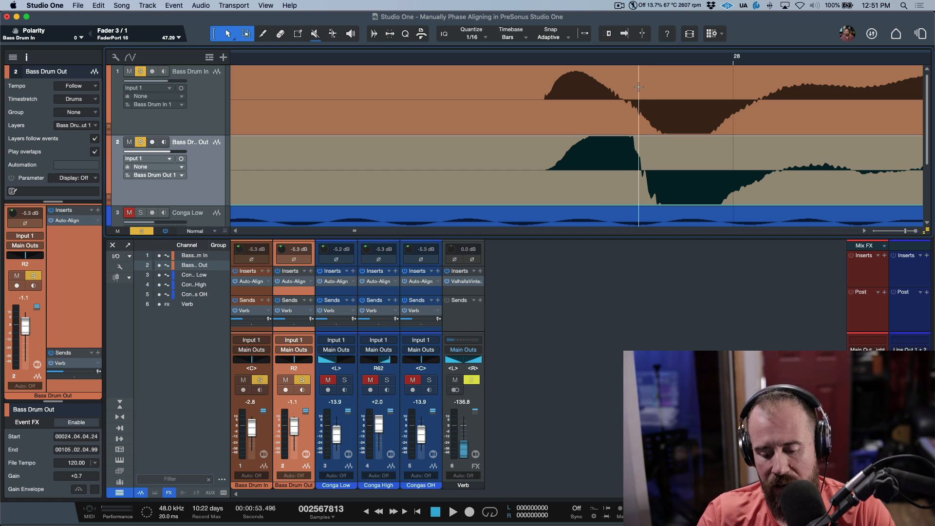
Compare the two bass drum onsets at bar 28 at low and high vertical waveform magnification
scroll(639, 87, "down", 5)
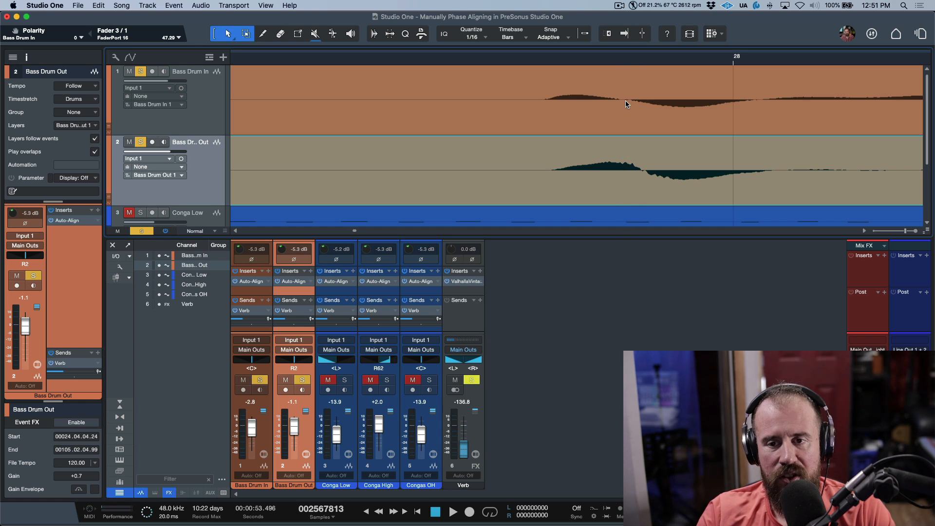
scroll(627, 106, "up", 2)
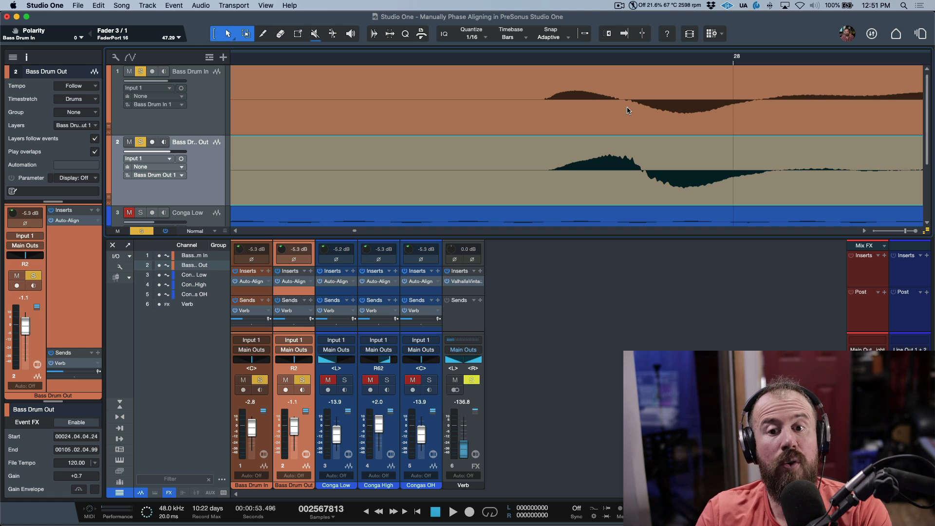
scroll(627, 107, "down", 2)
scroll(627, 107, "up", 4)
scroll(627, 107, "down", 4)
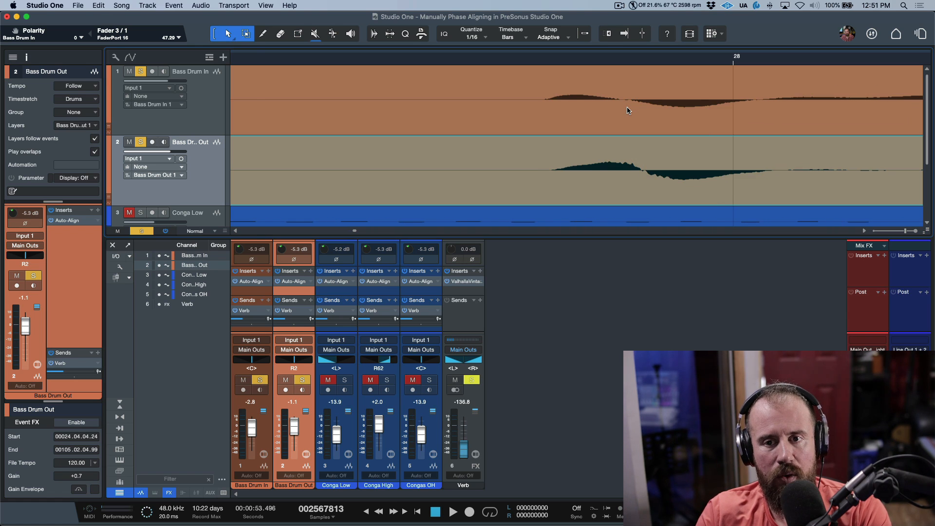
scroll(627, 107, "up", 4)
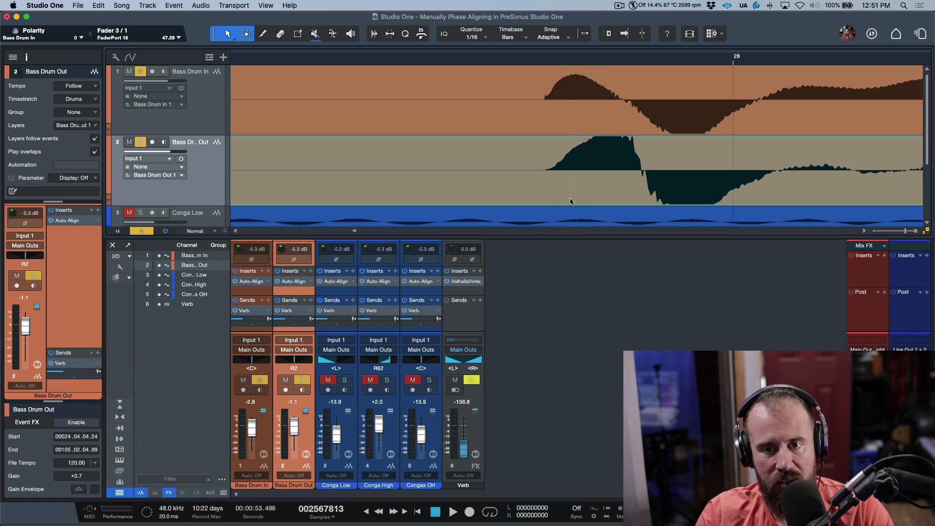
Nudge the Bass Drum Out event slightly earlier against Bass Drum In at bar 28 and reduce the vertical waveform magnification
left_click_drag(571, 201, 564, 202)
scroll(662, 57, "down", 3)
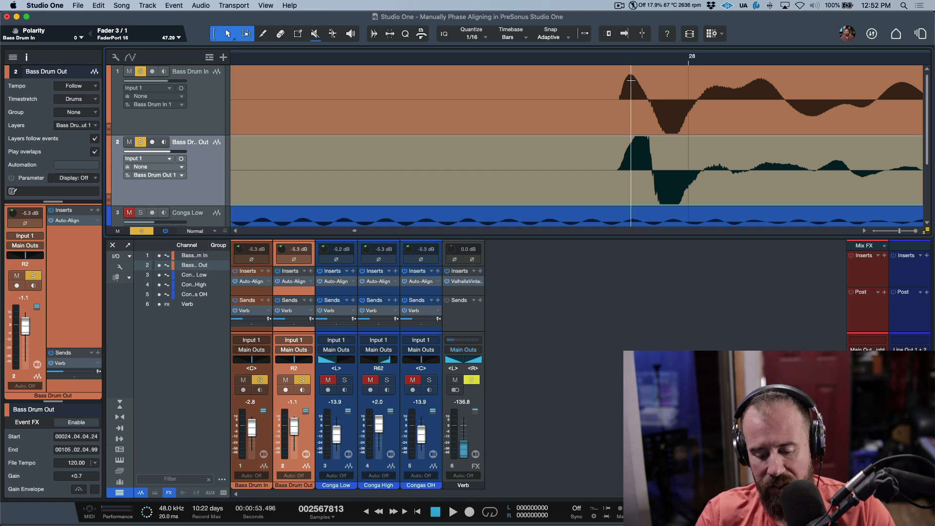
key("alt+shift+w")
key("alt+shift+e")
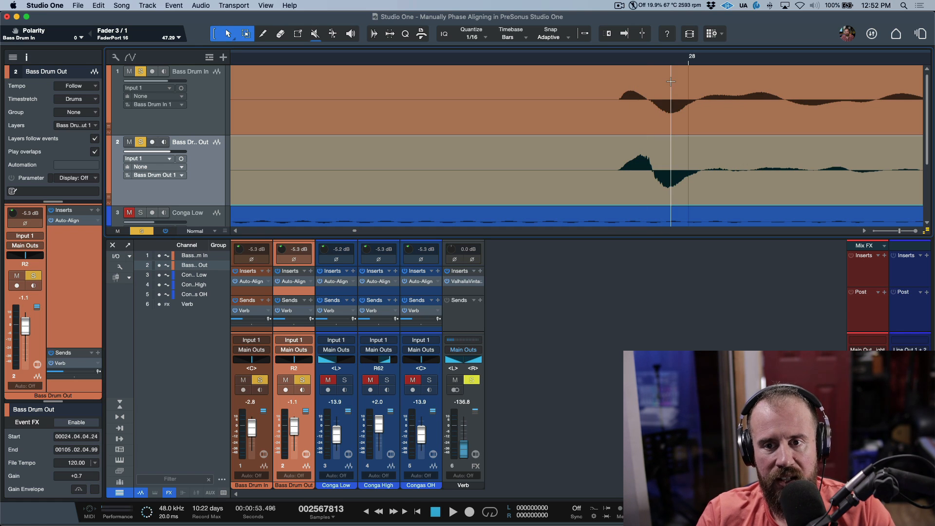
Check the alignment of the Bass Drum In and Bass Drum Out waveforms on the hit at 27.2
scroll(585, 82, "left", 1)
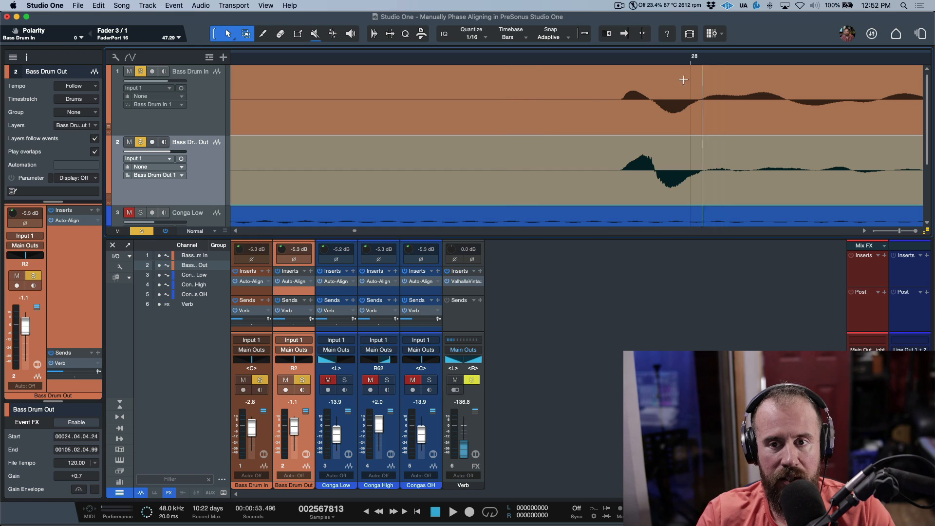
scroll(675, 82, "left", 1)
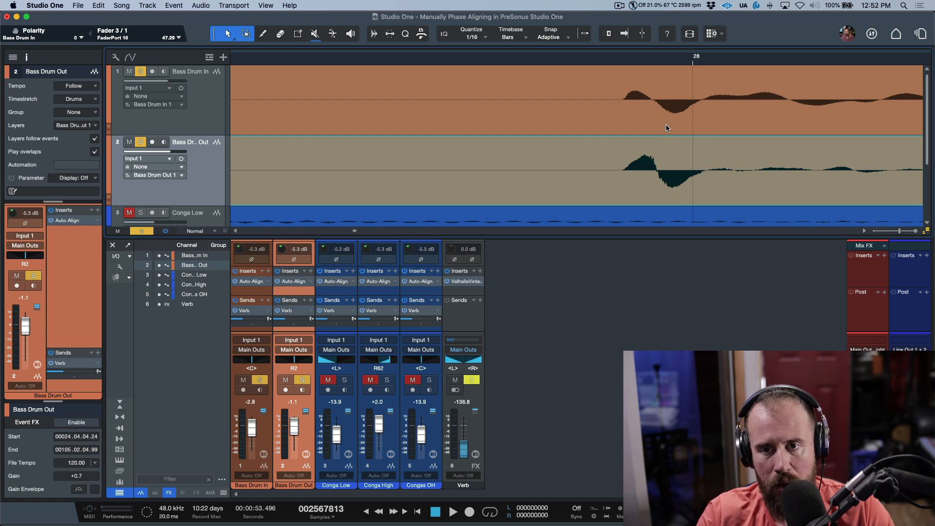
scroll(665, 61, "down", 5)
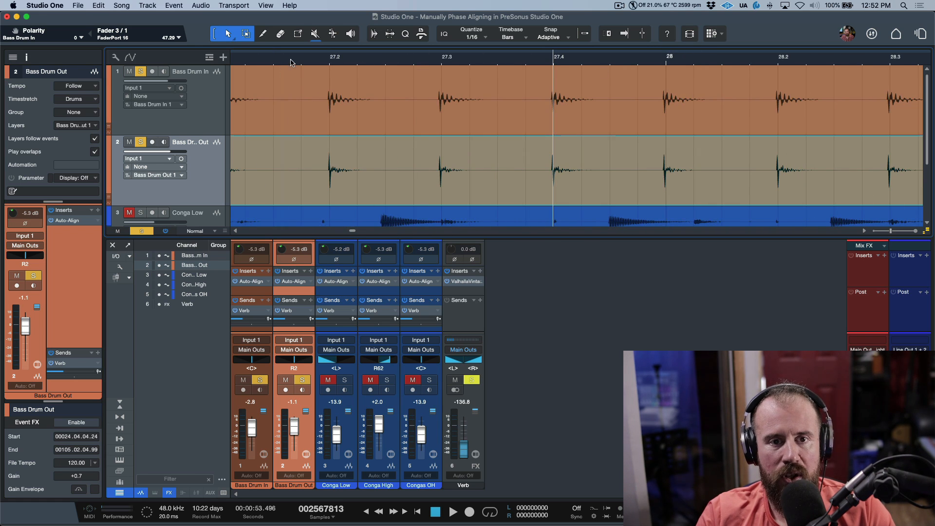
scroll(330, 62, "up", 5)
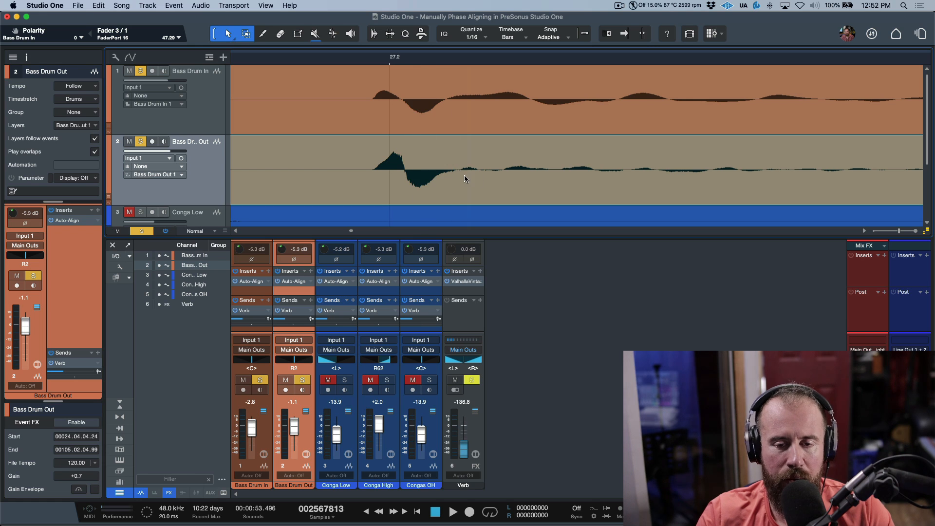
Search the effects for "mix" and add Mixtool as an event effect on the Bass Drum Out event
key("w")
key("w")
key("w")
key("w")
key("w")
key("w")
key("w")
key("w")
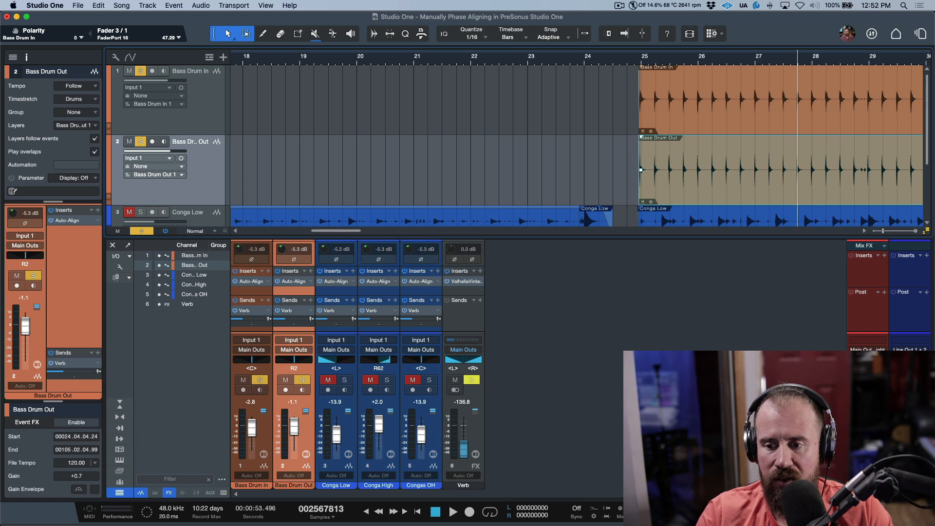
key("F5")
left_click(810, 57)
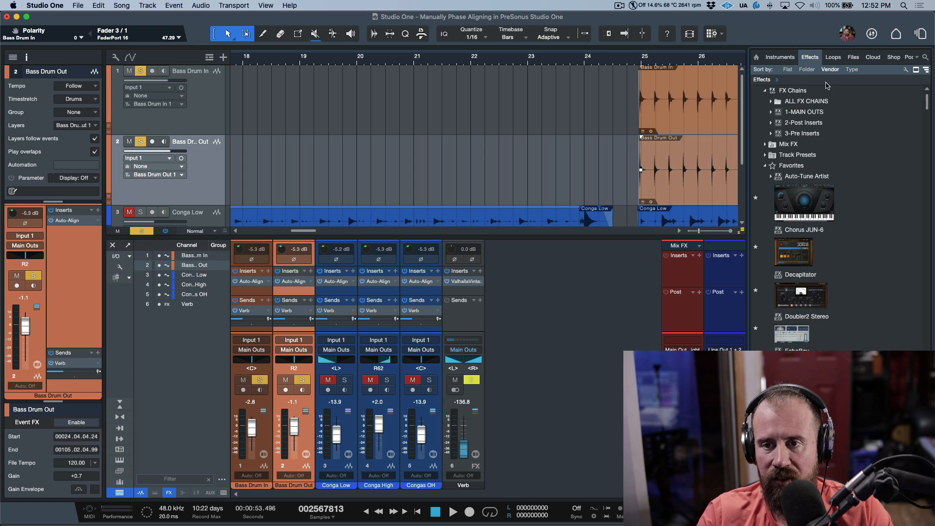
left_click(926, 58)
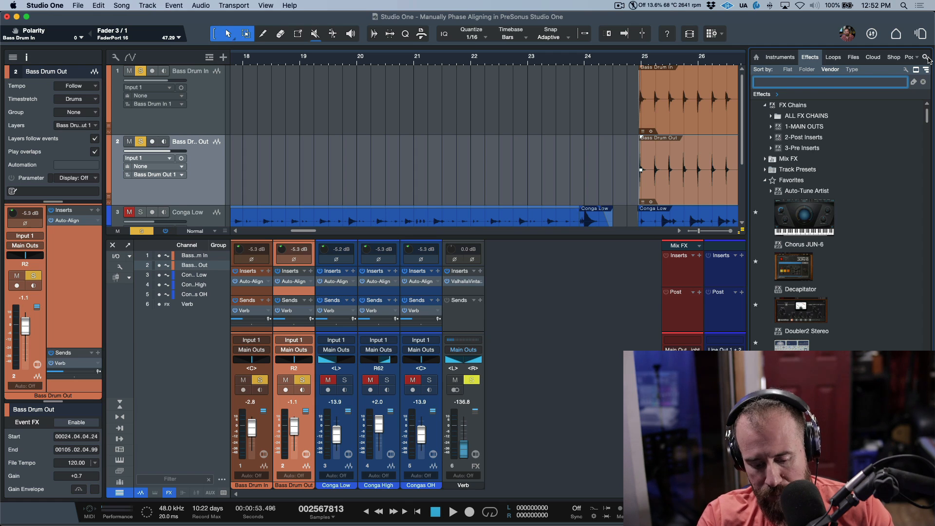
type("mix")
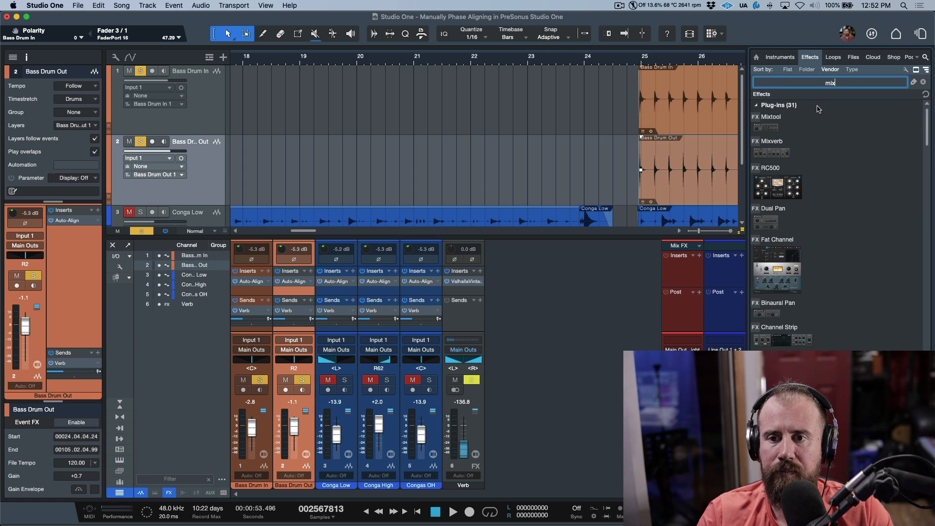
left_click_drag(775, 122, 702, 182)
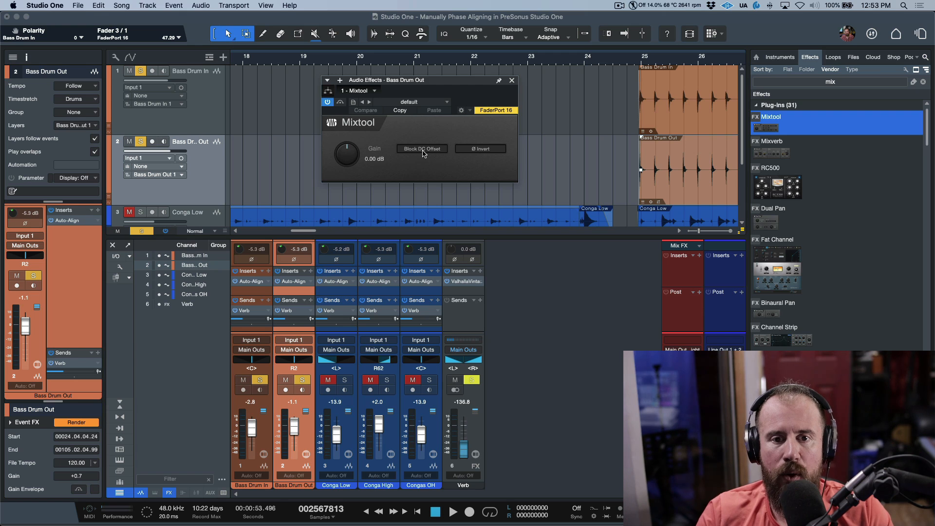
Turn on phase inversion in Mixtool and render the Bass Drum Out event's Event FX
left_click(482, 151)
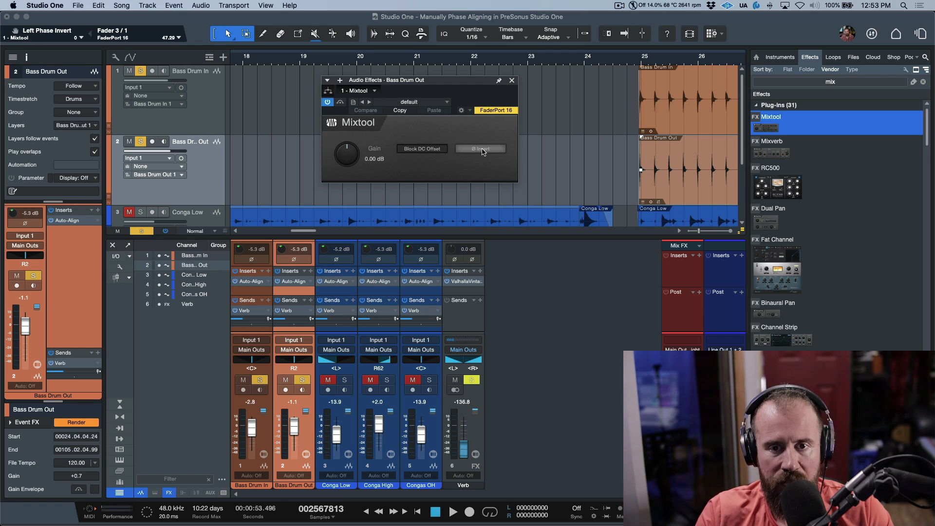
left_click(483, 151)
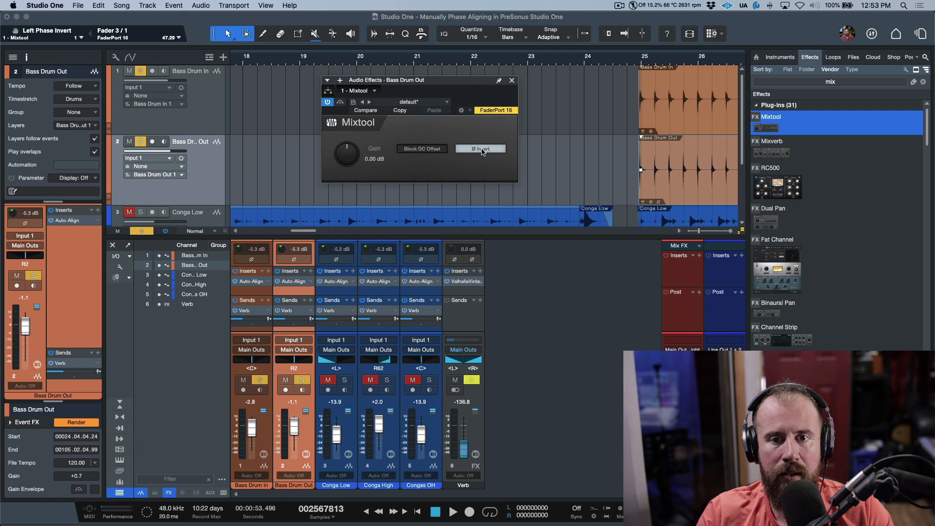
left_click(75, 423)
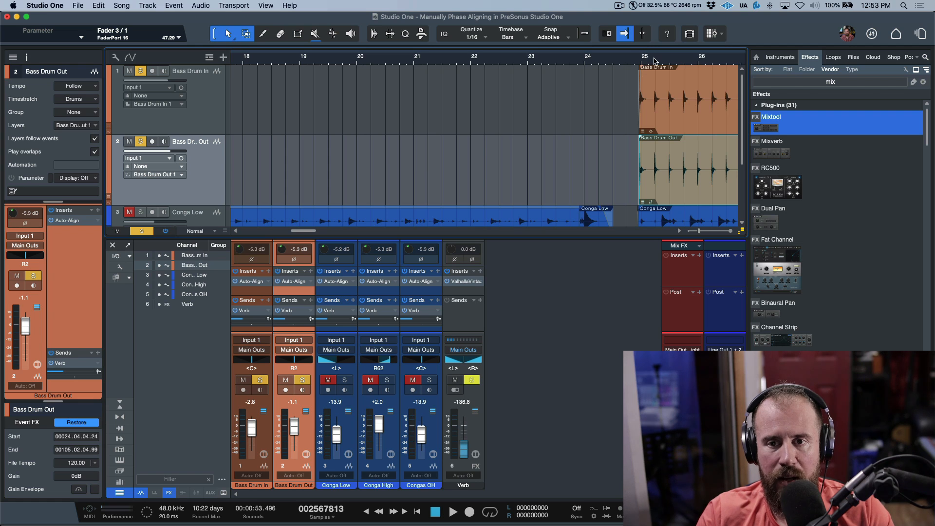
Compare the rendered Bass Drum Out waveform with Bass Drum In near 25.2, and invert the polarity on the Bass Drum Out channel
scroll(655, 66, "up", 6)
scroll(616, 88, "right", 5)
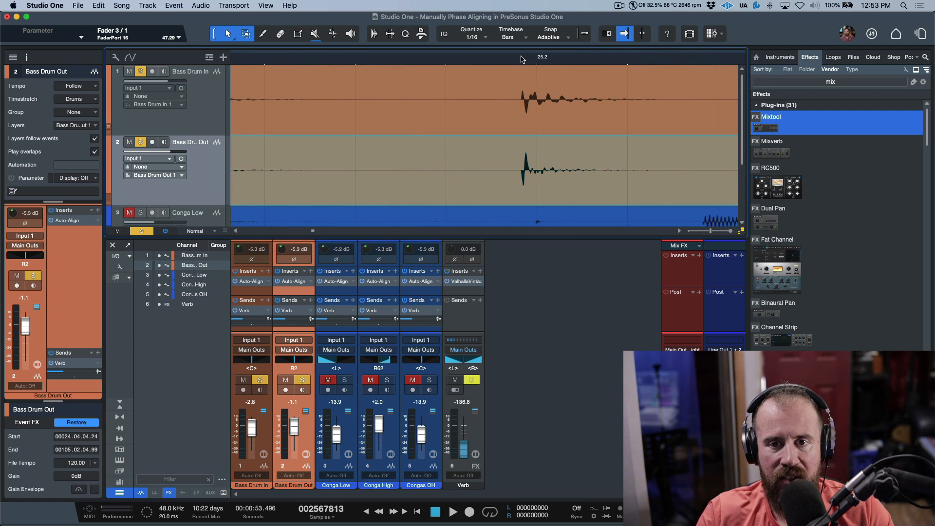
scroll(523, 57, "up", 8)
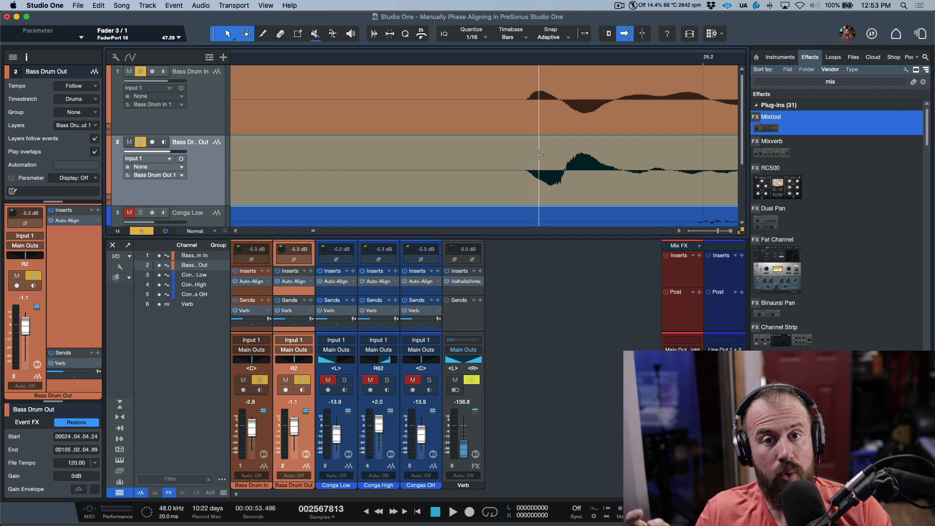
left_click(295, 260)
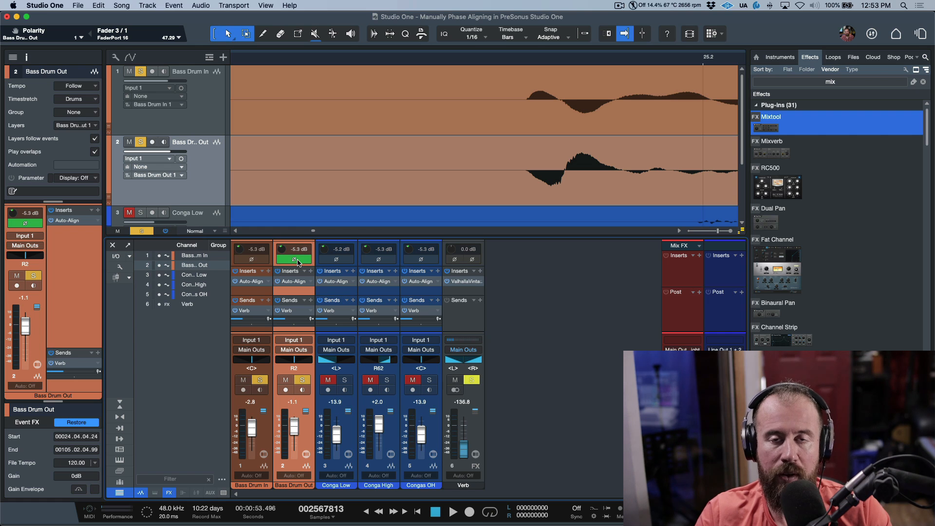
Switch the console's Input controls channel component off and back on
left_click(120, 267)
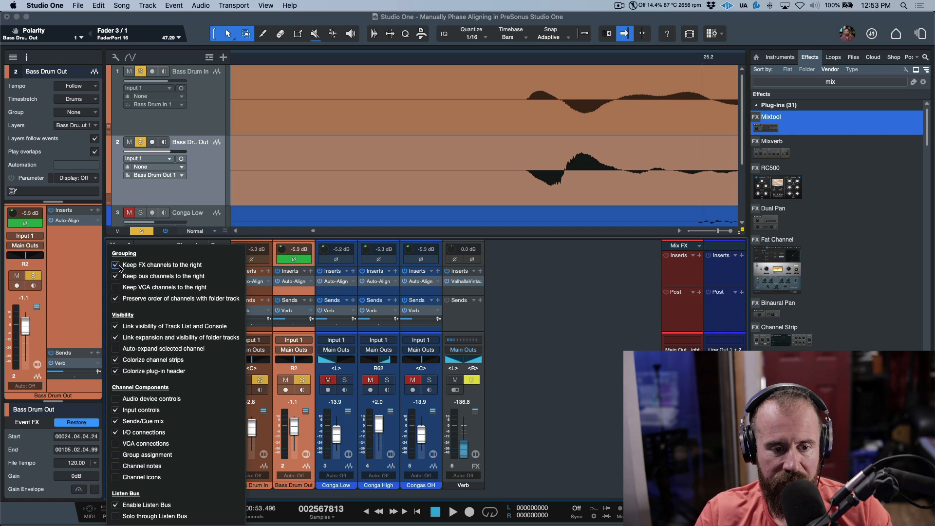
left_click(116, 411)
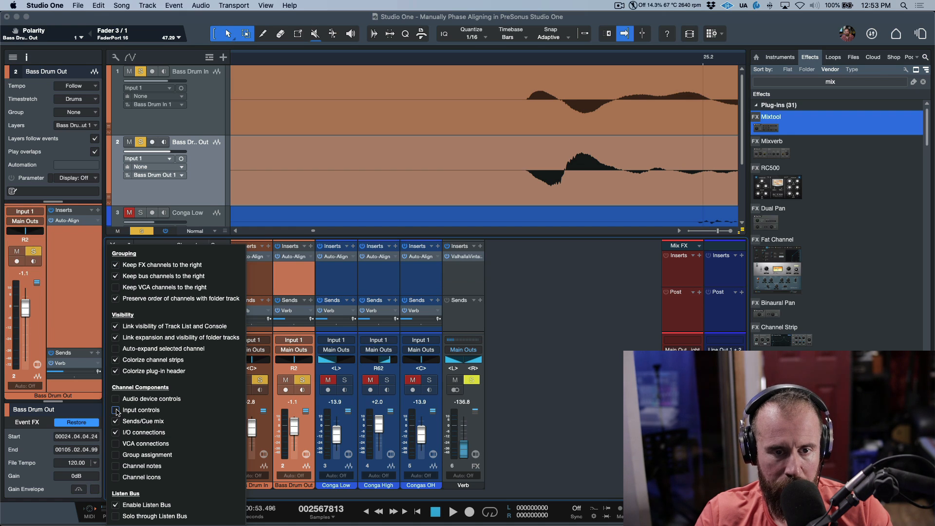
left_click(116, 411)
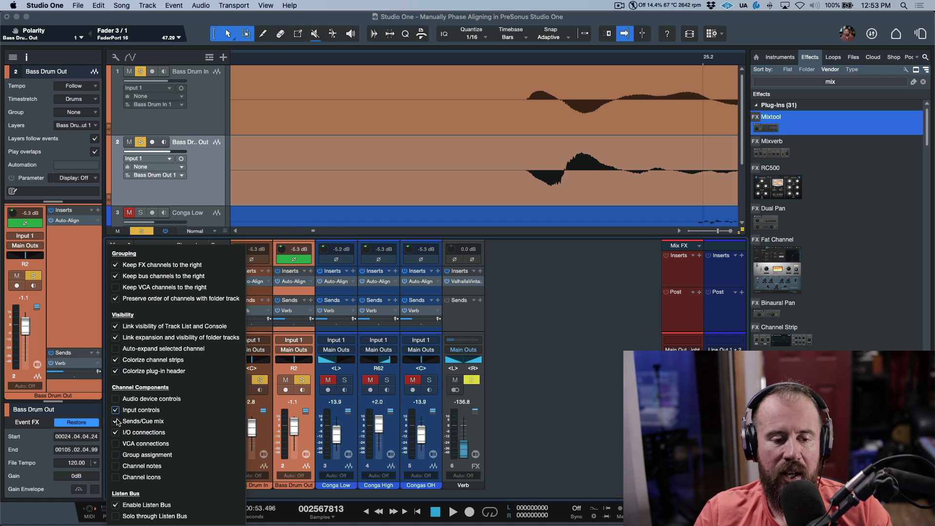
left_click(560, 380)
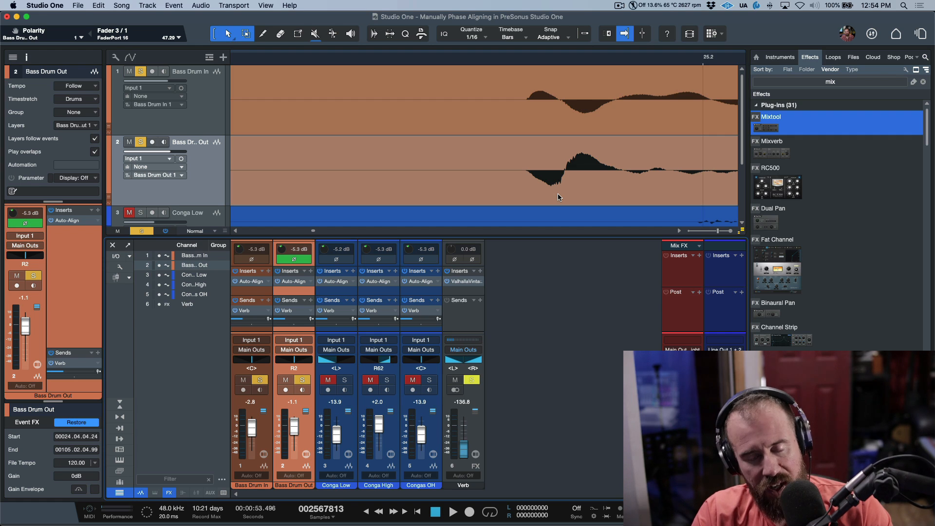
Restore the rendered Bass Drum Out event to its unrendered state with Mixtool as an editable event effect
key("w")
key("w")
key("w")
key("w")
key("w")
key("w")
key("w")
key("w")
key("w")
key("w")
key("w")
key("w")
key("w")
key("w")
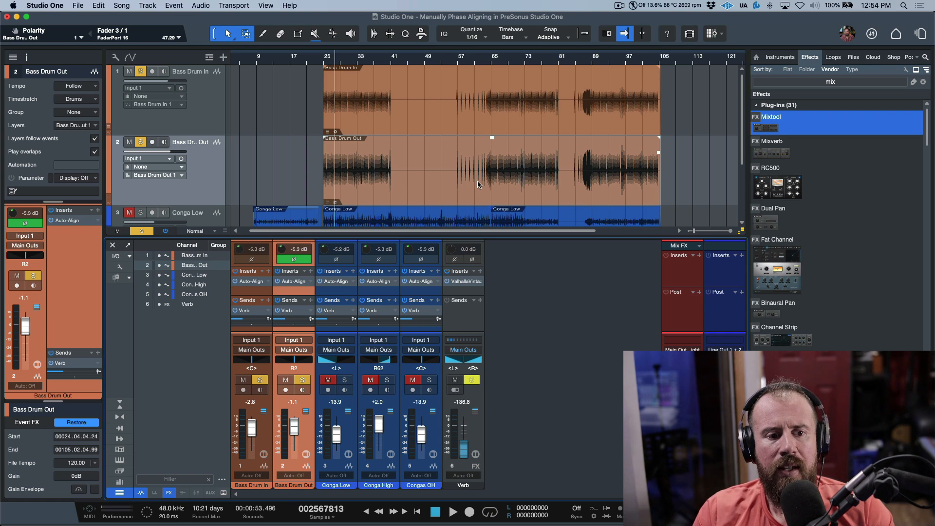
left_click(83, 425)
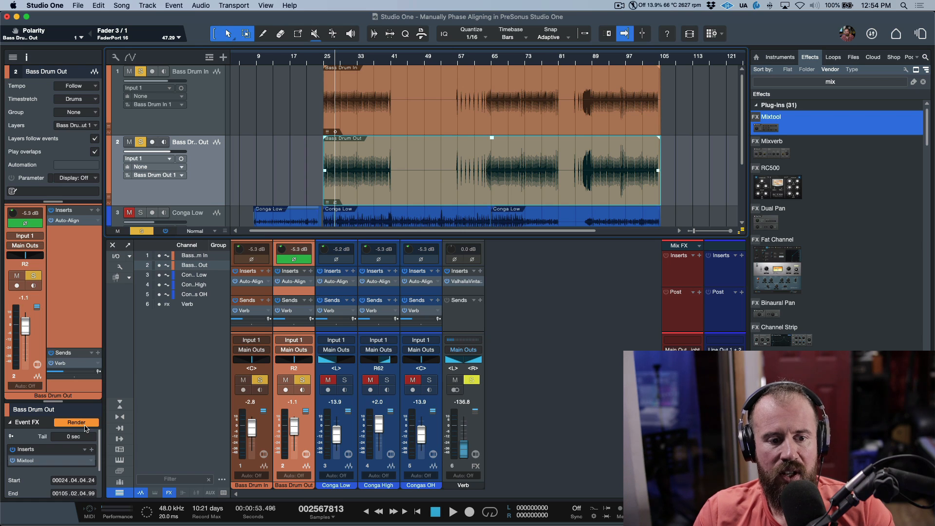
Remove Mixtool from the Bass Drum Out event's Event FX
left_click(94, 461)
left_click(117, 450)
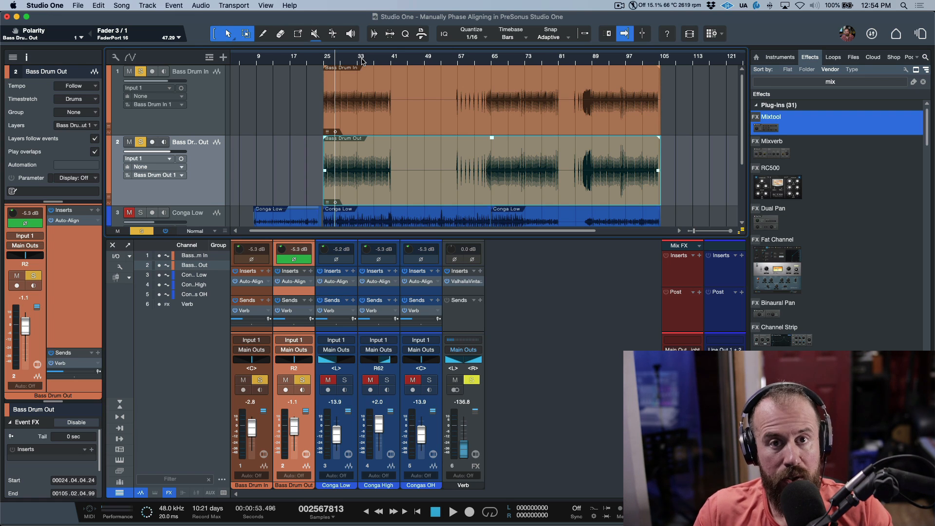
Go to the start of the Bass Drum Out event and examine its offset from the start of Bass Drum In
key("l")
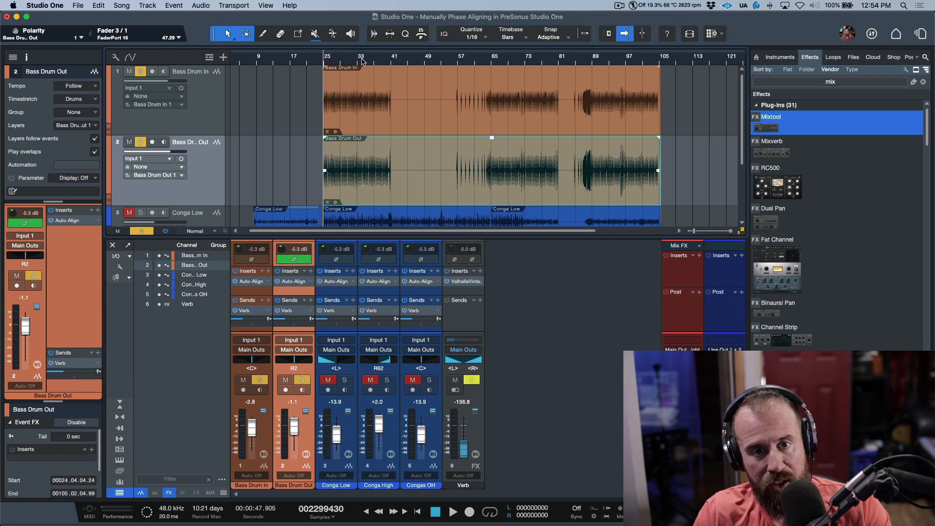
key("e")
key("e")
key("e")
key("e")
key("e")
key("e")
key("e")
key("e")
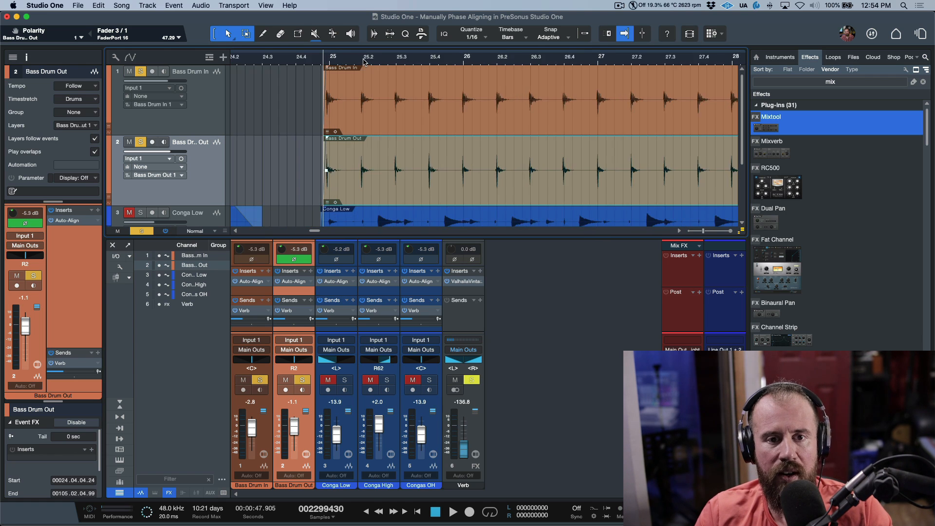
key("e")
key("e")
key("e")
key("e")
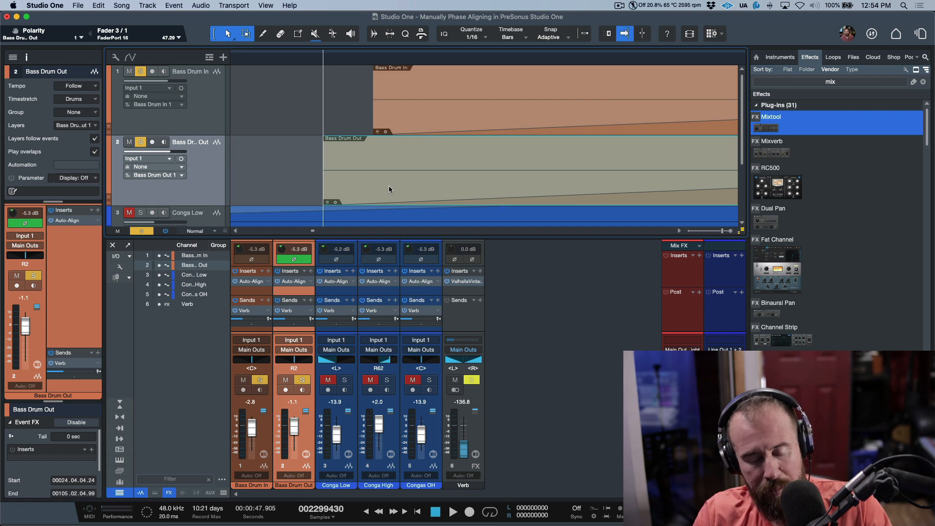
Undo the earlier Bass Drum Out edits, including its Event FX and shift, until its start lines up with Bass Drum In
key("super+z")
key("super+z")
key("super+z")
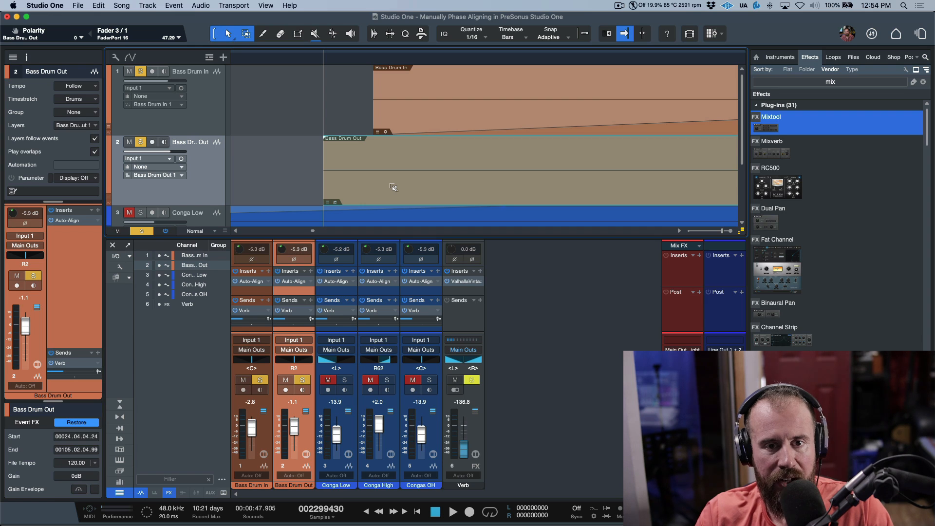
key("super+z")
key("super+z")
key("super+z")
key("super+z")
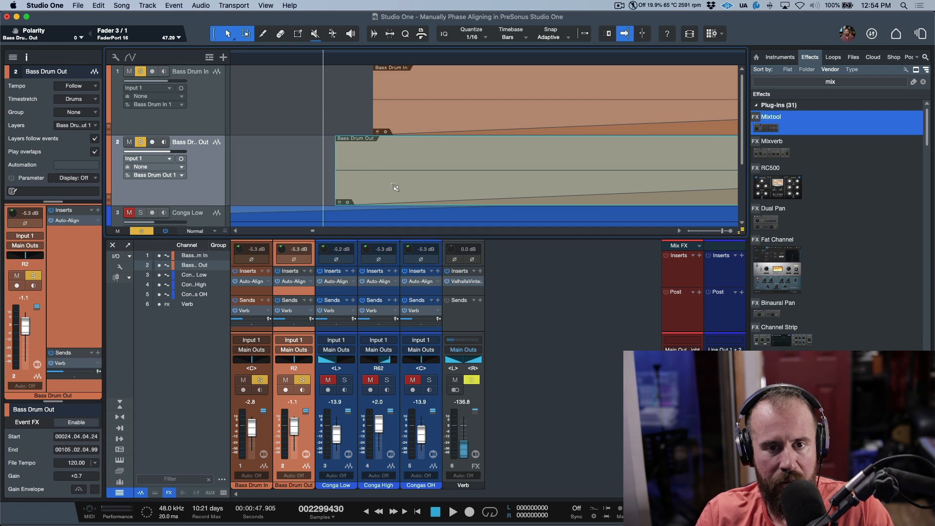
key("w")
key("w")
key("w")
key("w")
key("w")
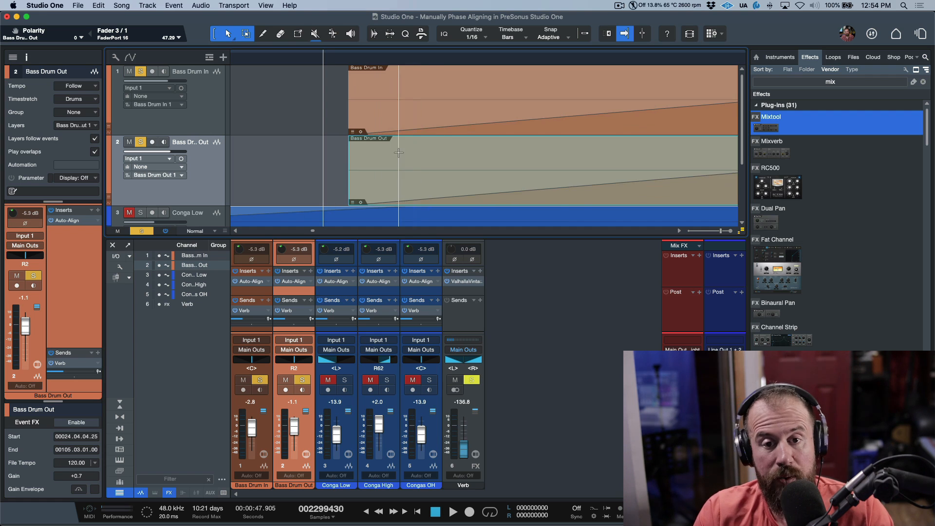
key("w")
key("w")
key("w")
key("w")
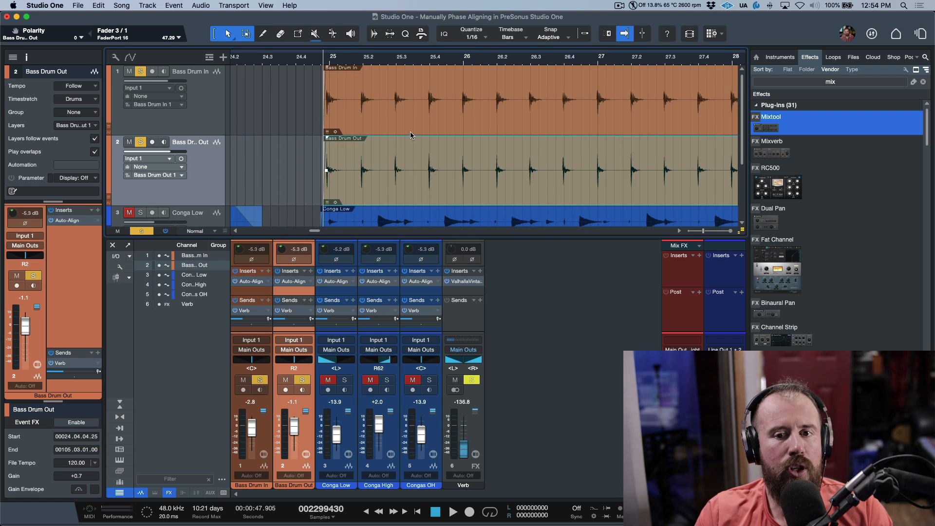
Try extending the start of the Bass Drum Out event back to 24.04.02.08, and undo it
key("e")
key("e")
key("e")
key("e")
key("e")
key("e")
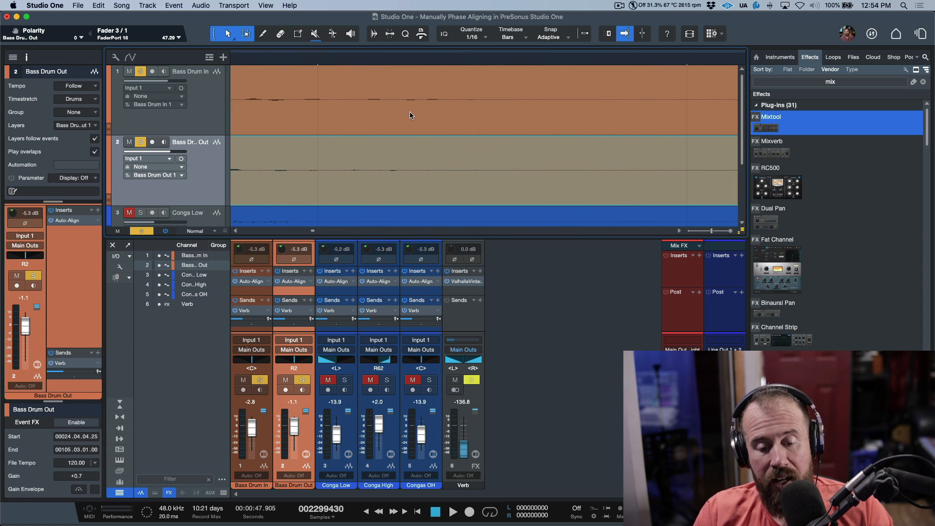
key("w")
key("w")
key("w")
key("w")
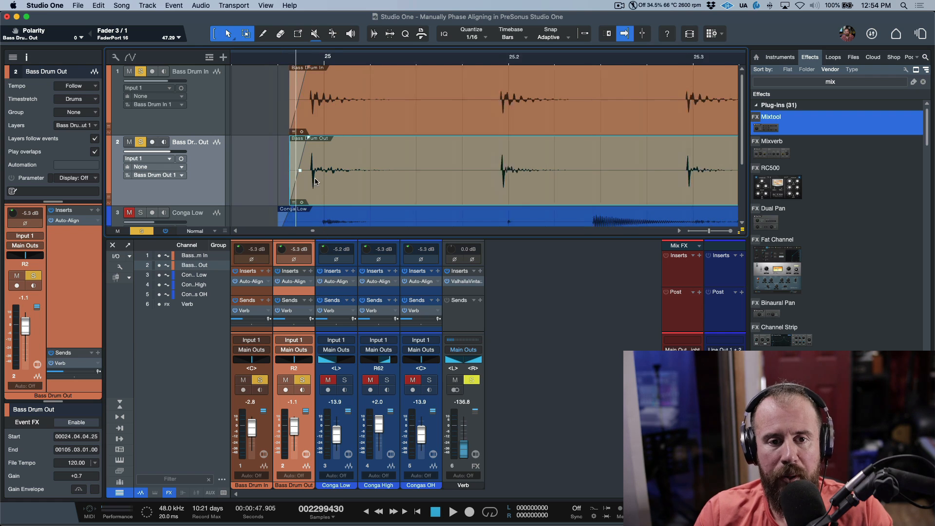
scroll(314, 181, "left", 3)
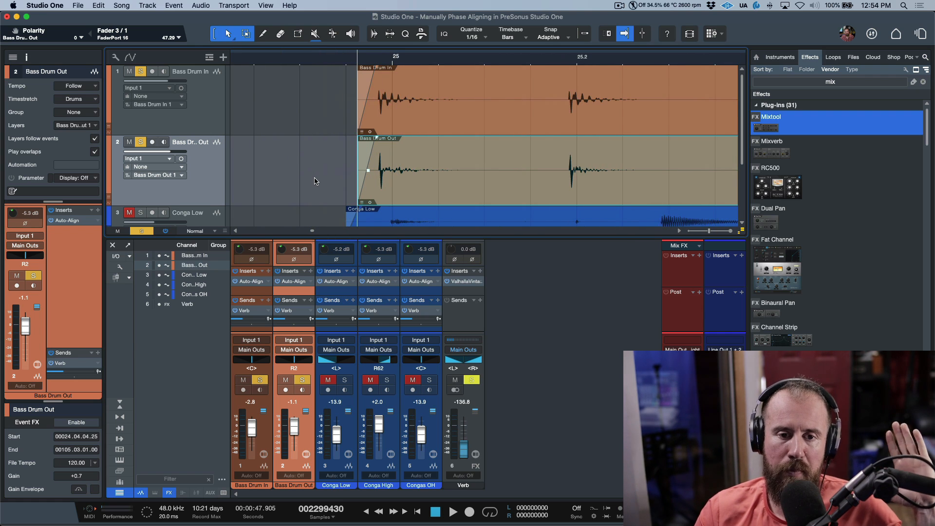
left_click(323, 188)
left_click_drag(358, 190, 258, 184)
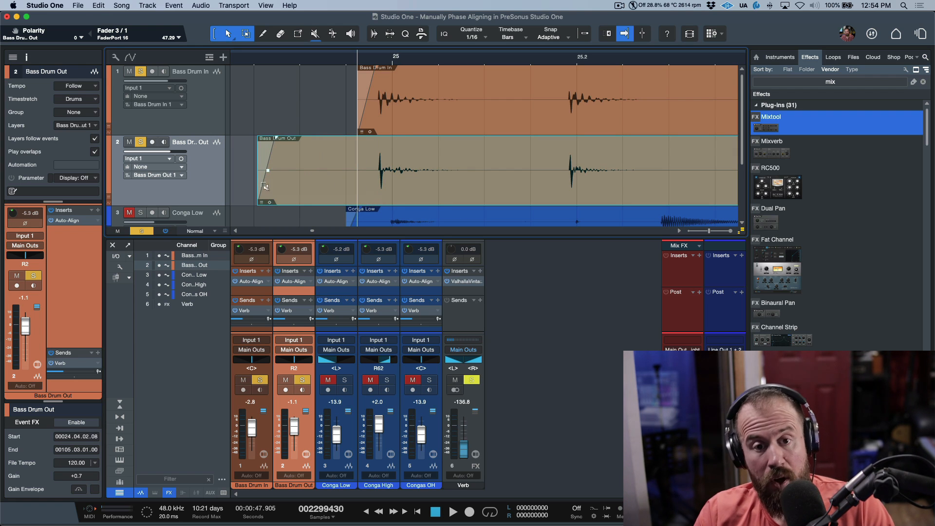
key("super+z")
Go to the end of the Bass Drum Out event, try extending it past 105.3, and undo it
key("alt+l")
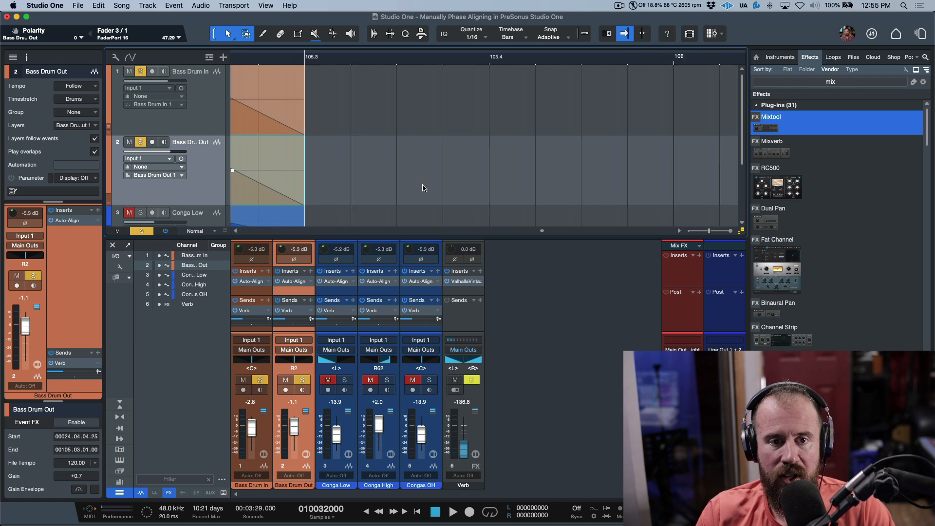
left_click_drag(356, 186, 564, 188)
key("super+z")
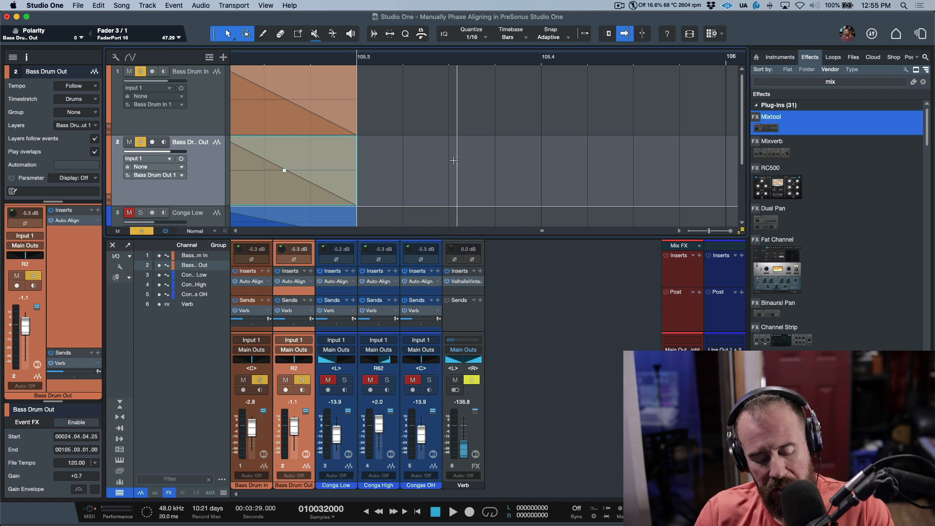
Slip the audio inside the Bass Drum Out event slightly earlier to match the Bass Drum In hit near bar 38, keeping the event edges fixed
key("w")
key("w")
key("w")
key("w")
key("w")
key("w")
key("w")
scroll(450, 141, "left", 10)
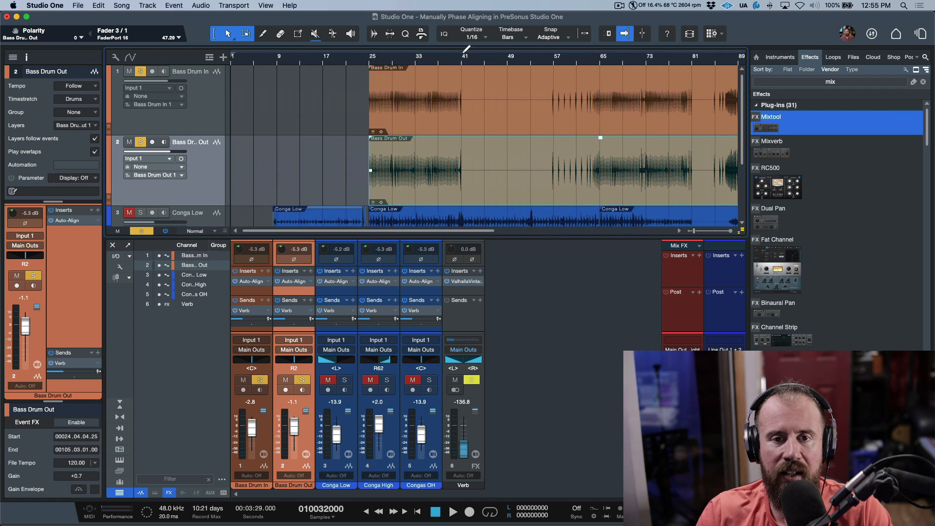
scroll(443, 59, "up", 10)
scroll(458, 59, "up", 10)
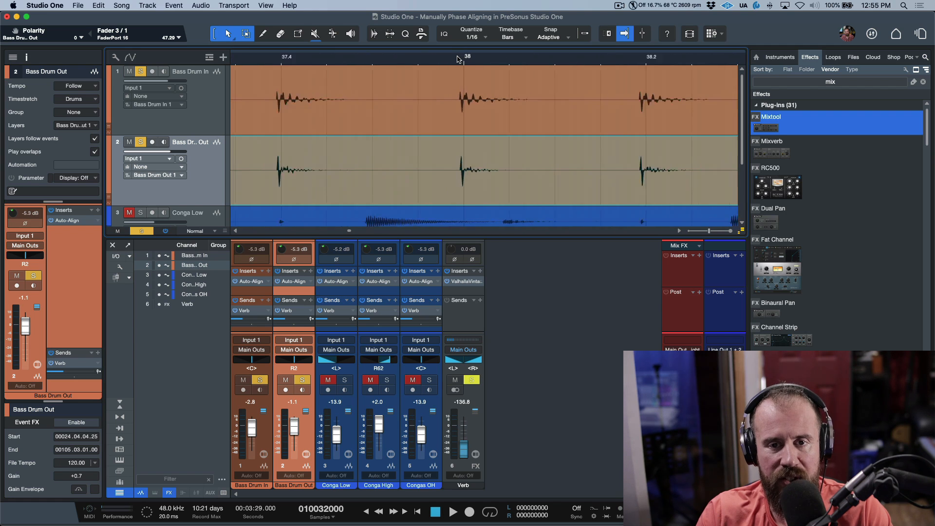
scroll(458, 59, "down", 2)
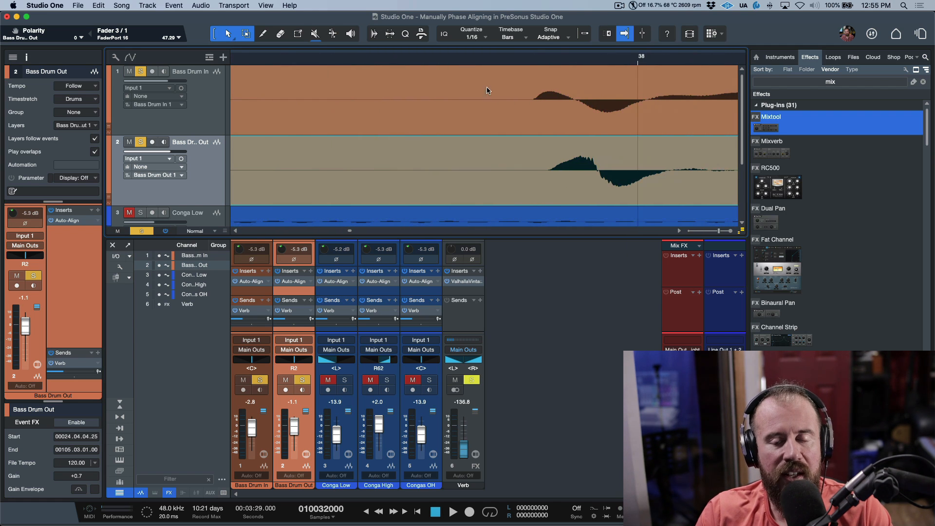
scroll(516, 134, "right", 3)
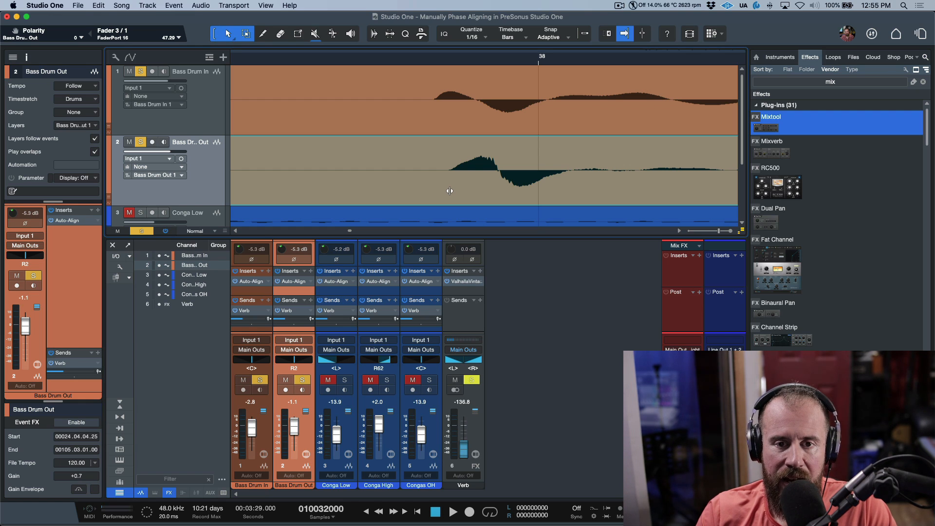
left_click_drag(450, 191, 430, 191)
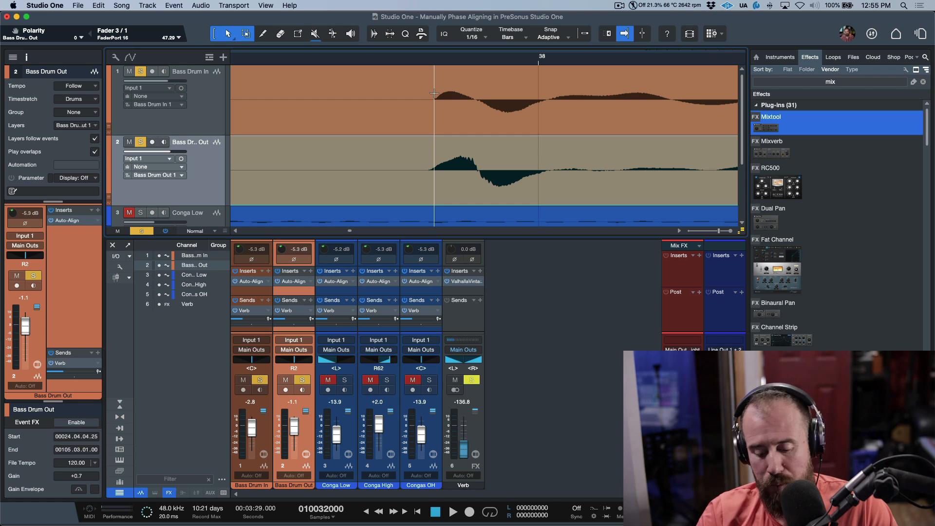
Fine-tune the audio slip inside the Bass Drum Out event against Bass Drum In near bar 38, adjusting the waveform height as needed
scroll(434, 93, "up", 2)
scroll(434, 93, "up", 3)
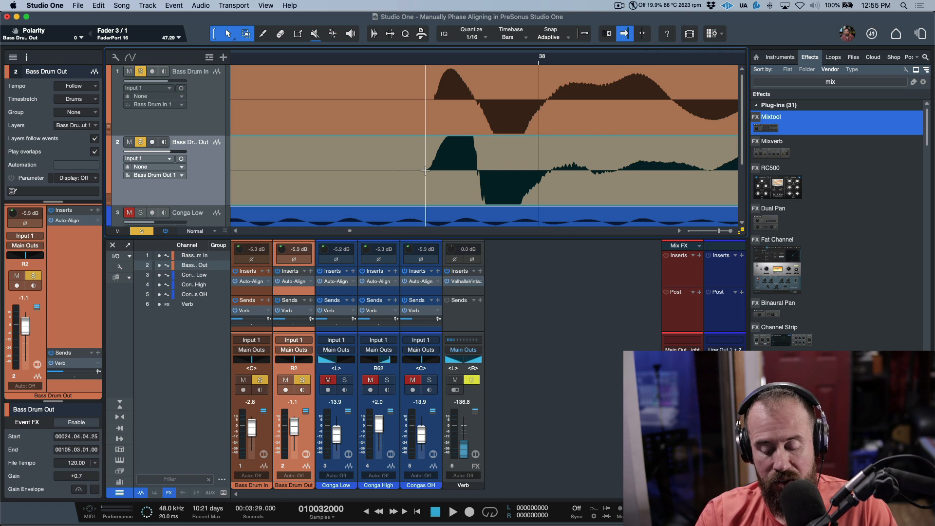
scroll(425, 171, "down", 5)
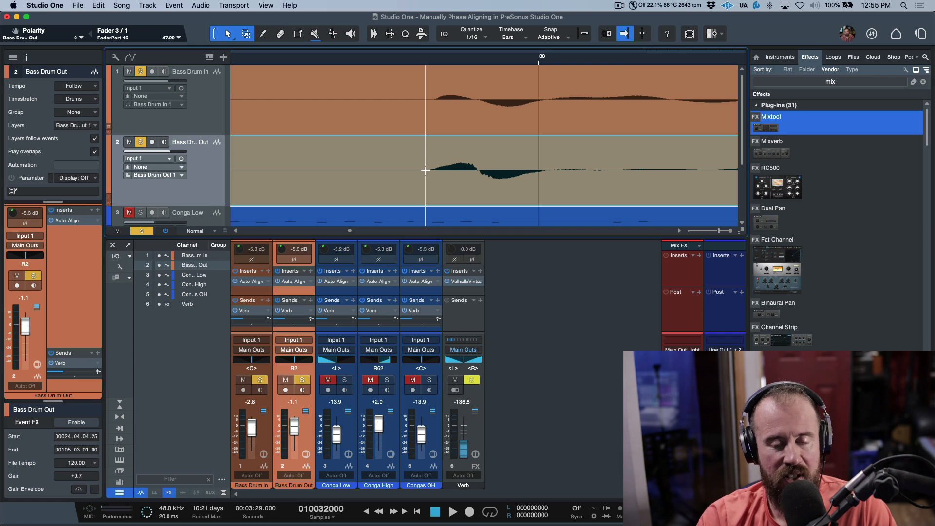
scroll(425, 171, "up", 5)
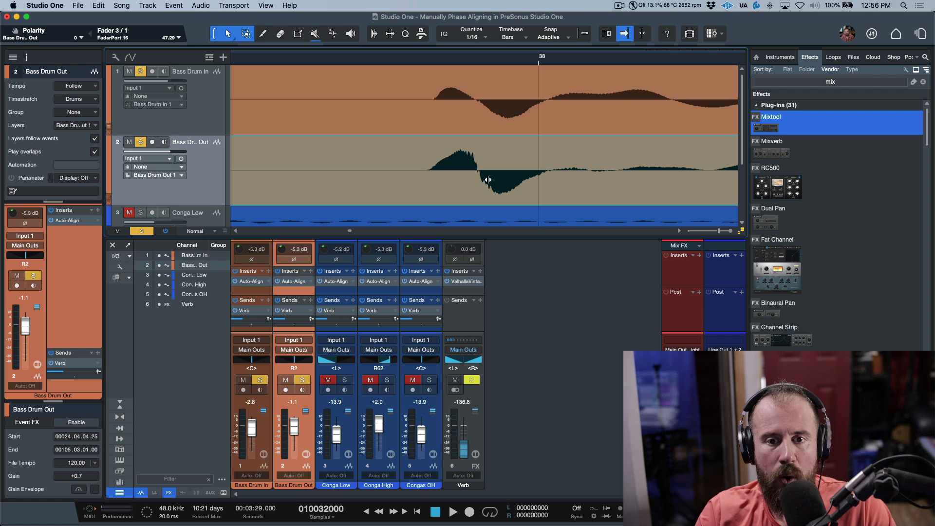
left_click_drag(469, 182, 471, 181)
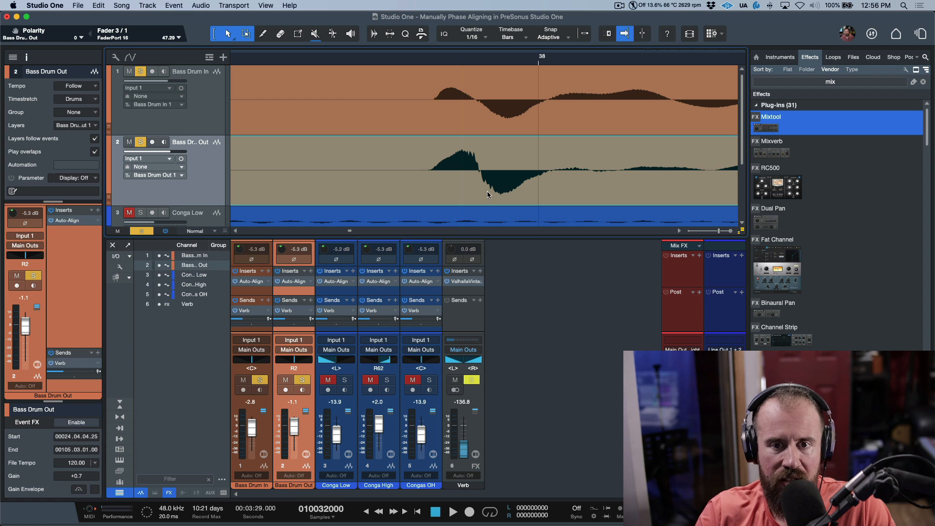
left_click_drag(507, 191, 503, 191)
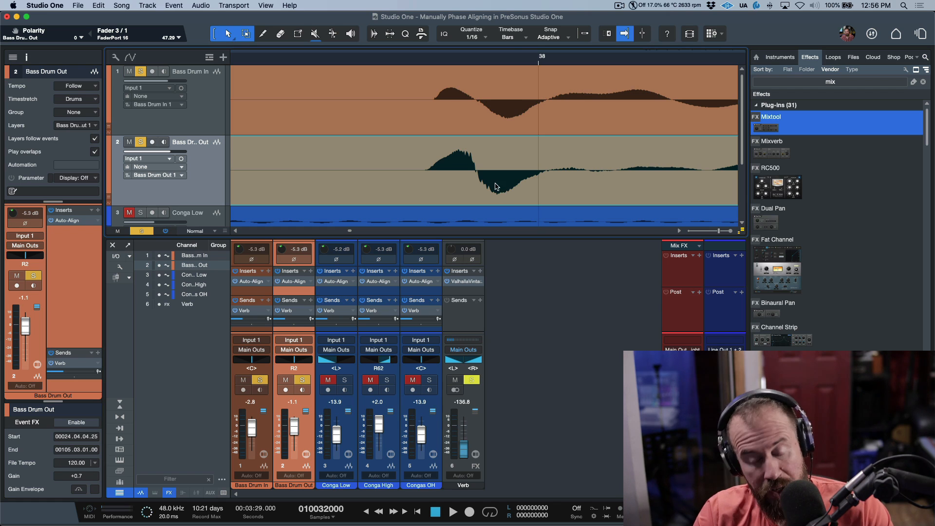
Compare the Bass Drum In and Bass Drum Out waveforms at the hit near bar 40
scroll(502, 186, "down", 5)
scroll(496, 180, "down", 4)
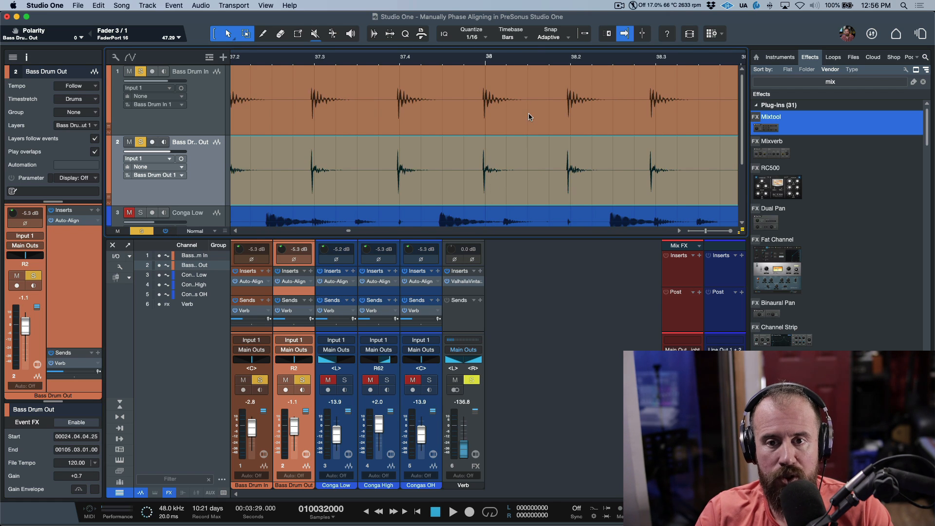
scroll(530, 117, "down", 5)
scroll(659, 59, "up", 10)
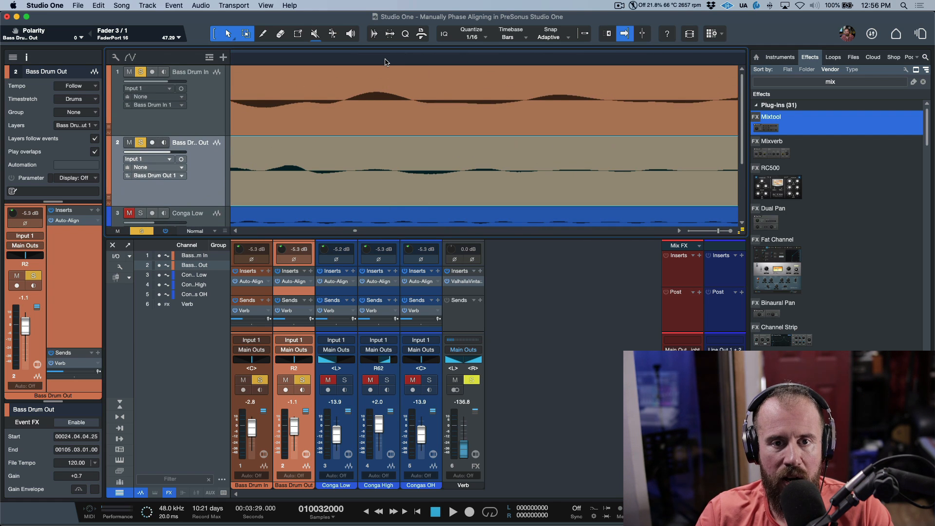
scroll(388, 83, "down", 6)
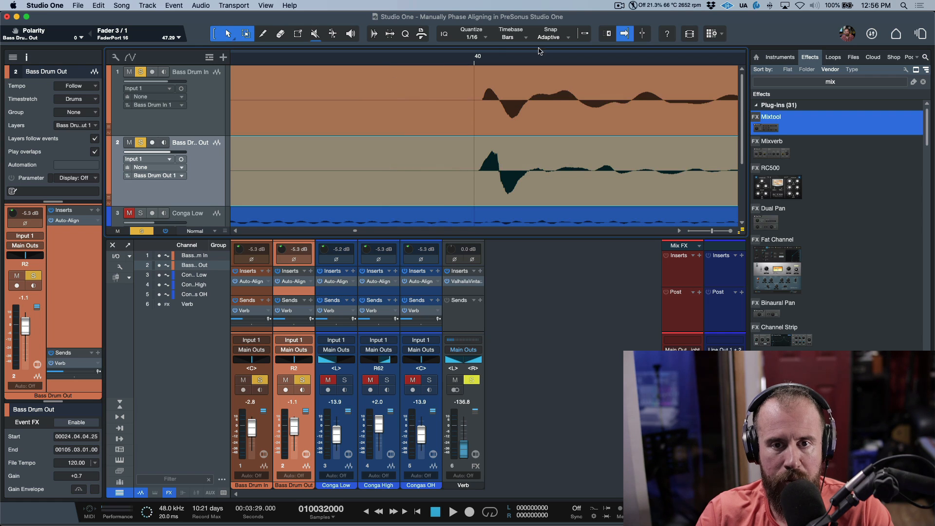
left_click_drag(485, 60, 486, 121)
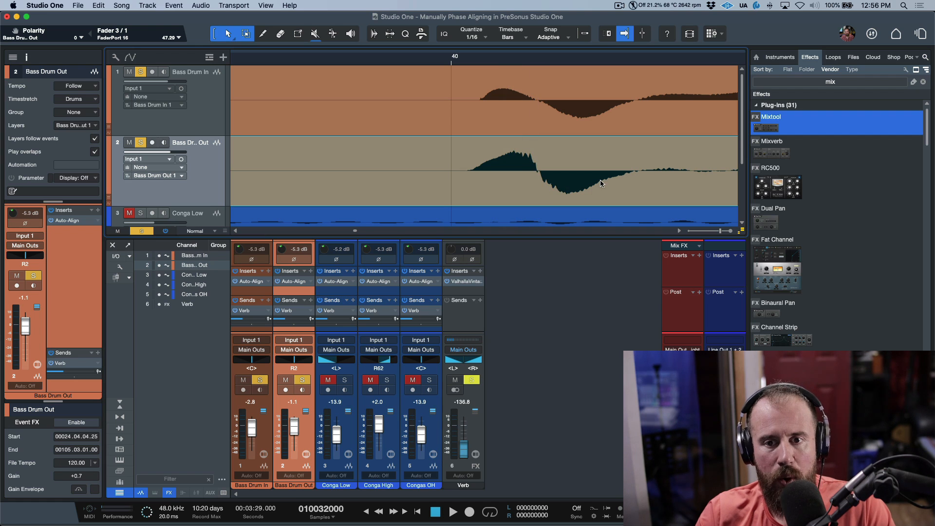
Solo only the Bass Drum Out track and play it back from just before 39.2
key("w")
key("w")
key("w")
key("w")
key("w")
key("w")
key("w")
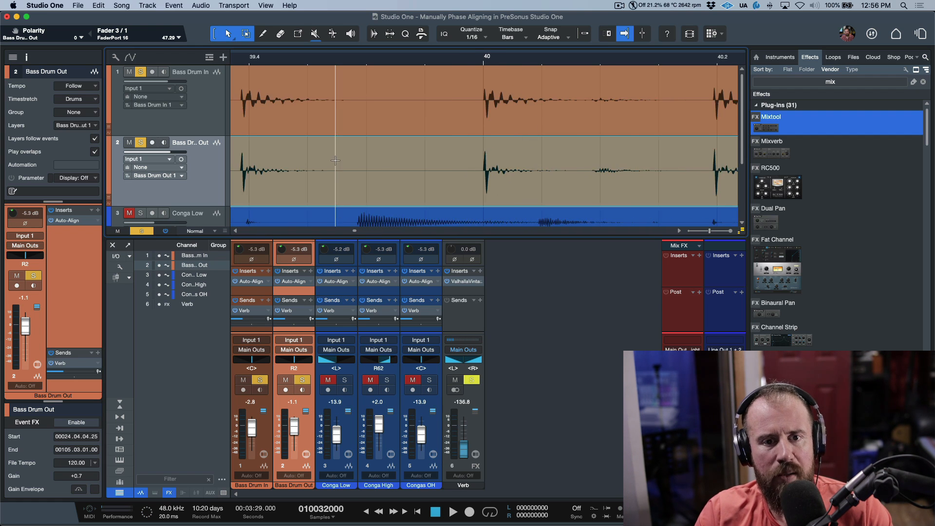
left_click(141, 144, "alt")
left_click(304, 166)
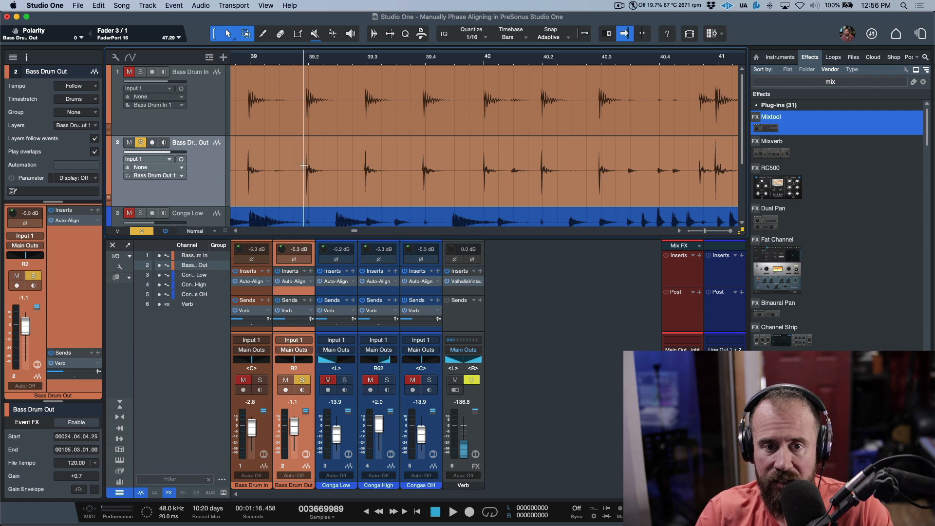
key("space")
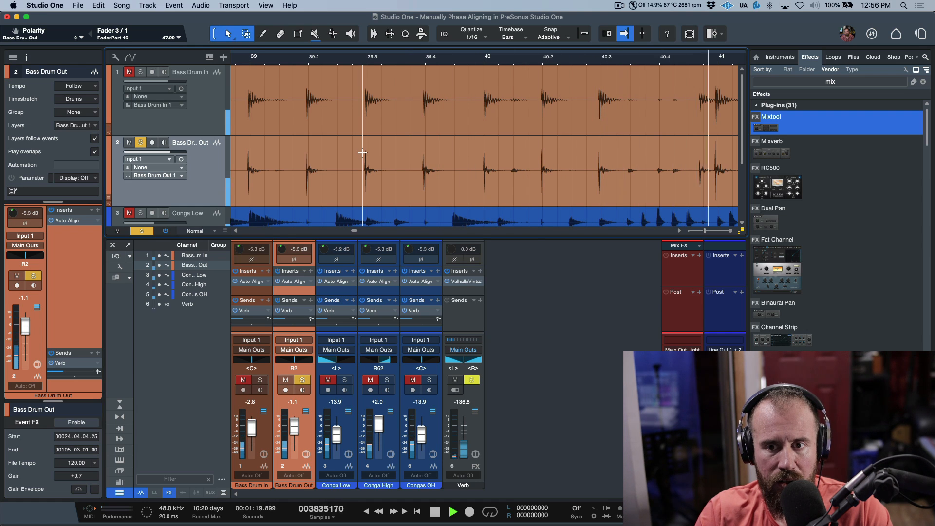
key("space")
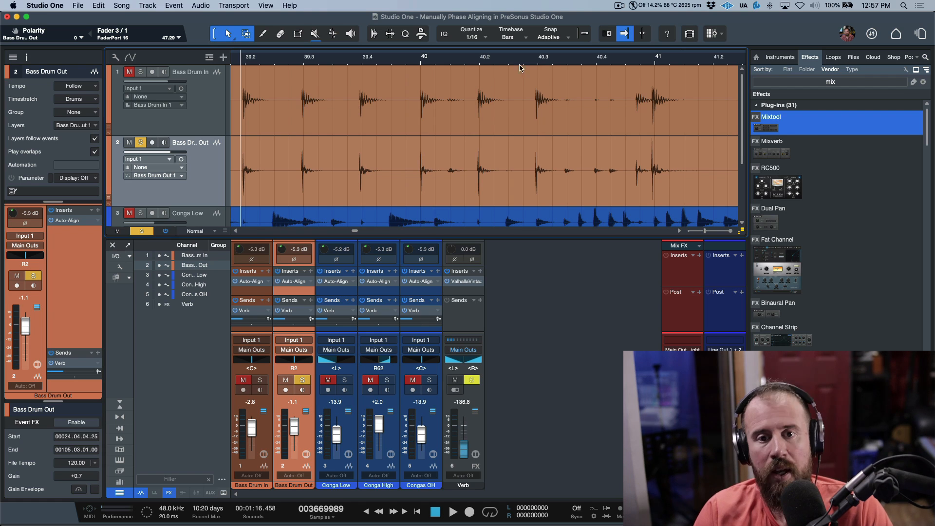
Inspect the bass drum hits near bar 40 up close, and hide the mix console
scroll(427, 60, "up", 10)
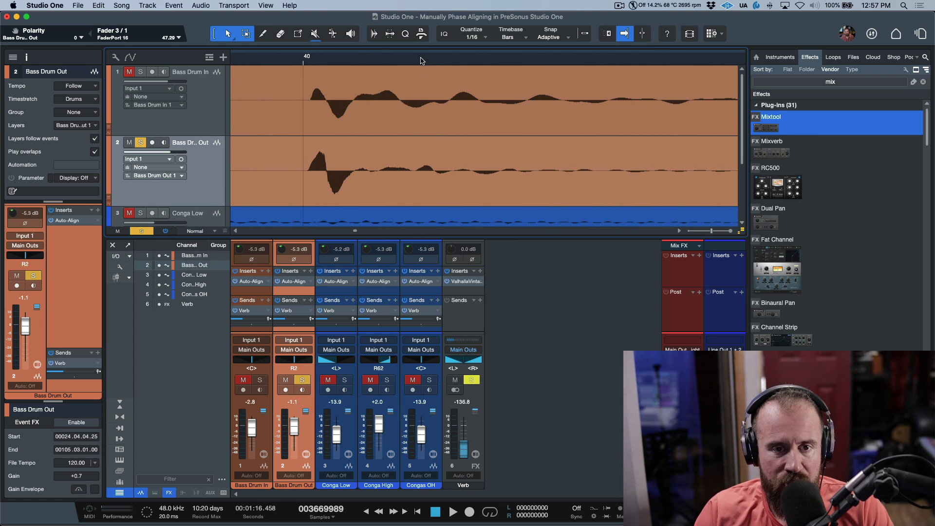
scroll(414, 61, "down", 1)
scroll(412, 60, "down", 4)
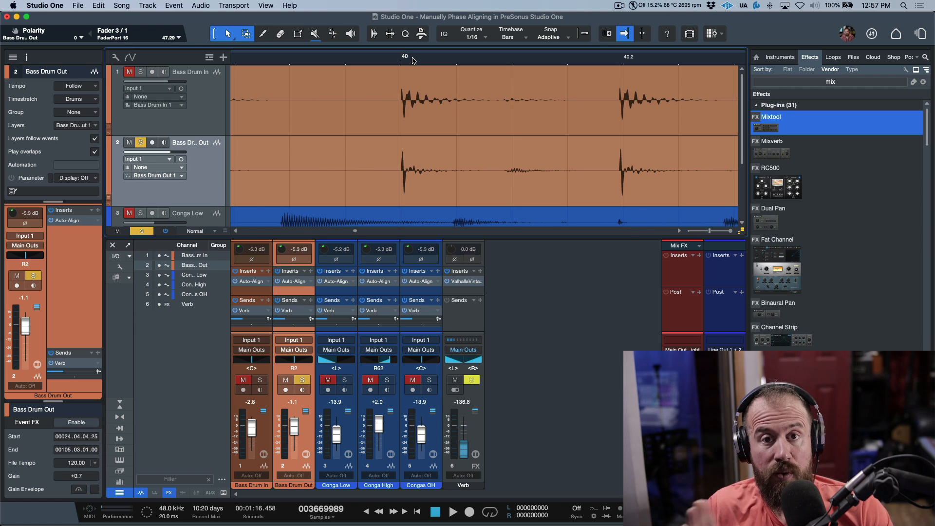
key("F3")
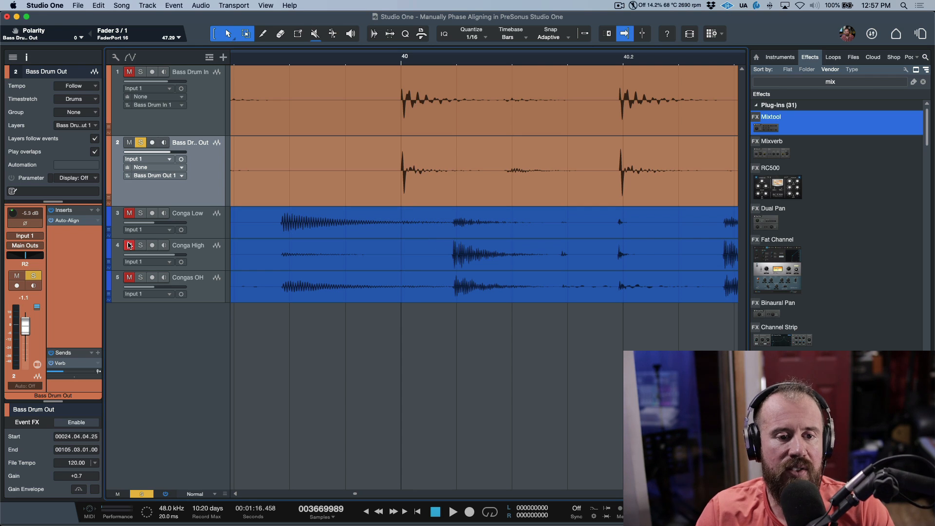
Clear the Bass Drum Out solo and enlarge the three conga tracks to fill the arrangement, ending with Conga Low selected near bar 40
key("s")
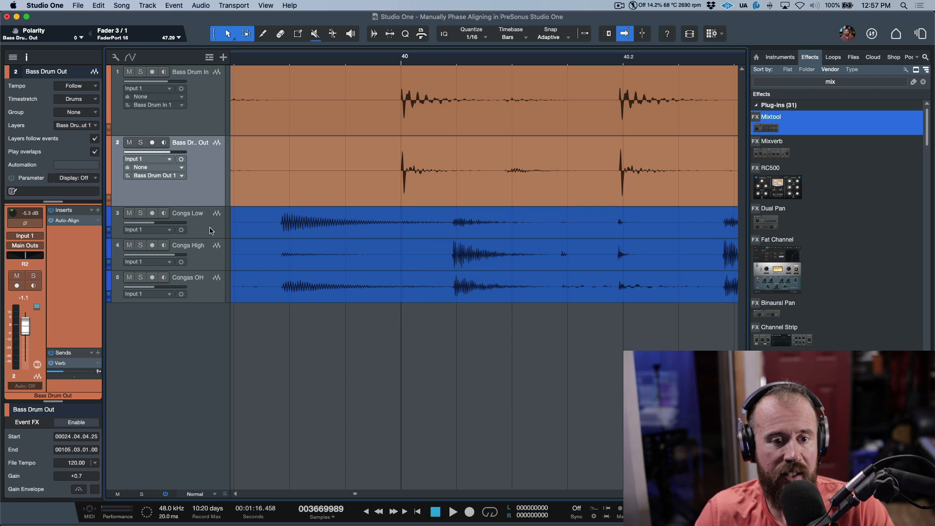
left_click(207, 234)
left_click(208, 292, "shift")
key("shift+s")
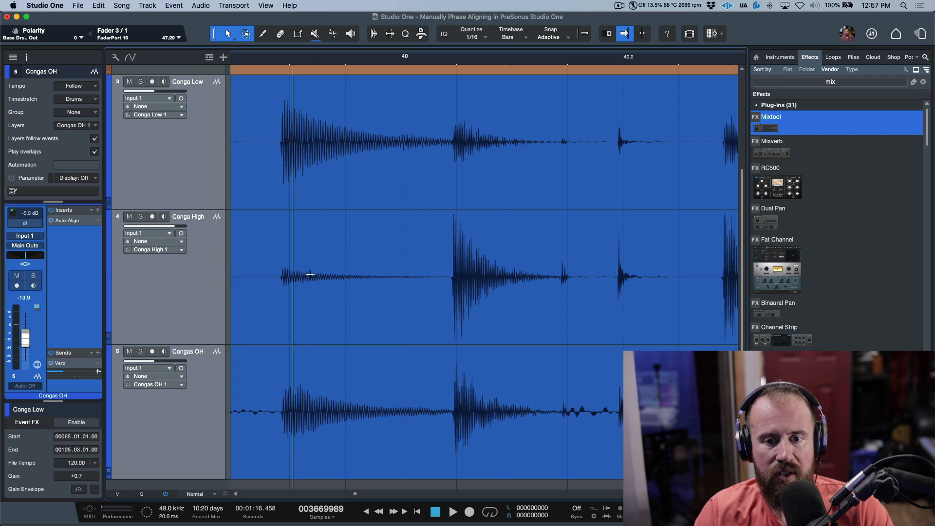
left_click(275, 123)
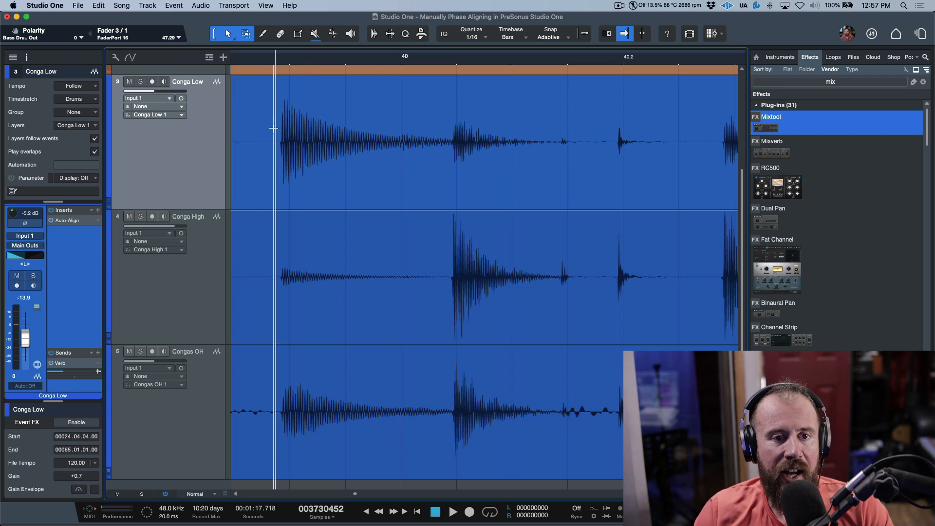
Solo the Conga Low track and play it back from just before bar 40
left_click(138, 81)
key("space")
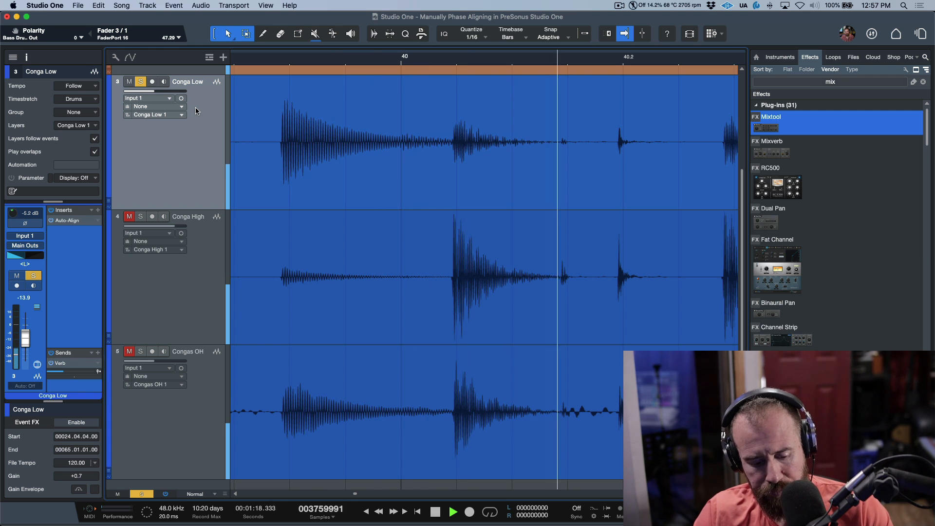
key("w")
key("w")
key("w")
key("w")
key("w")
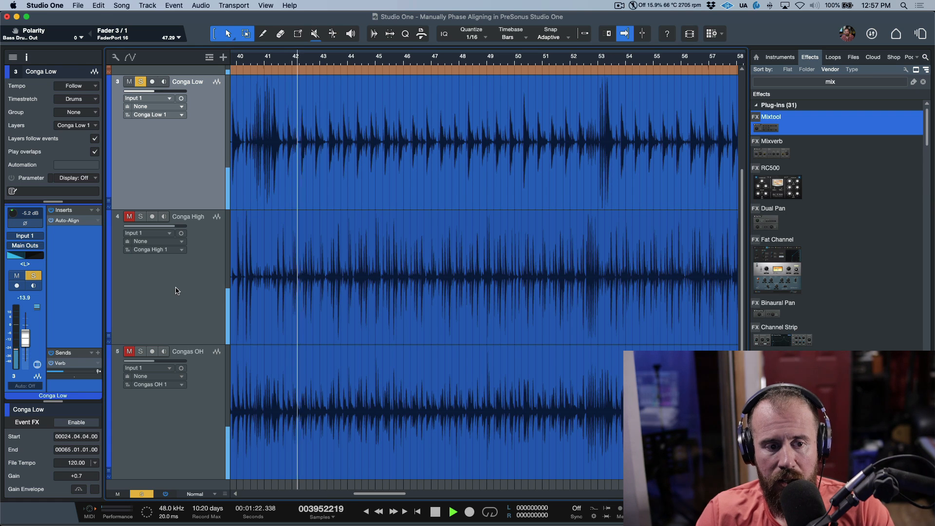
key("space")
Show the mix console and audition the Conga Low and Conga High channels one after the other in solo
key("F3")
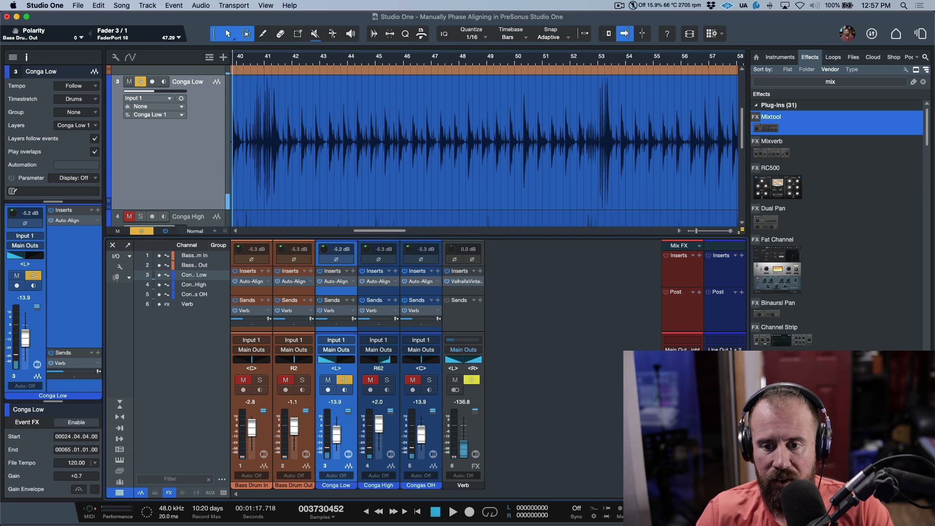
key("space")
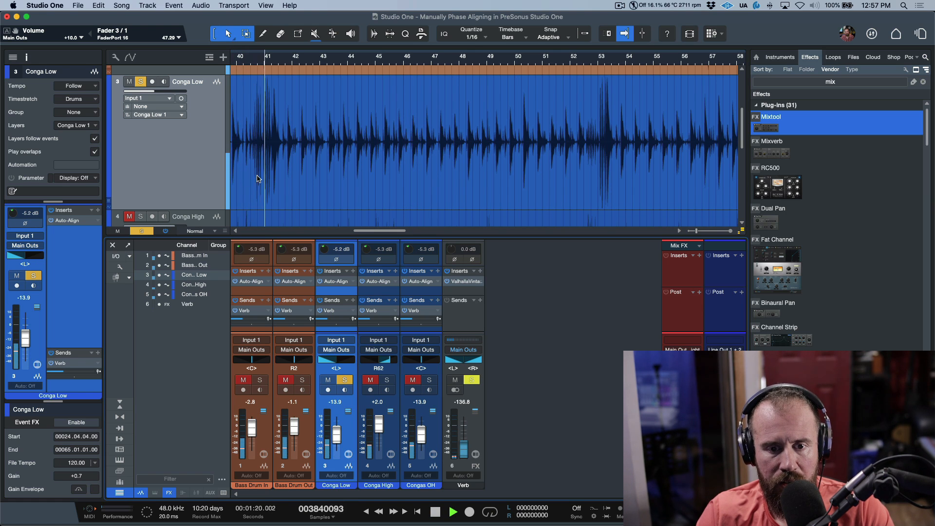
key("space")
left_click(391, 430)
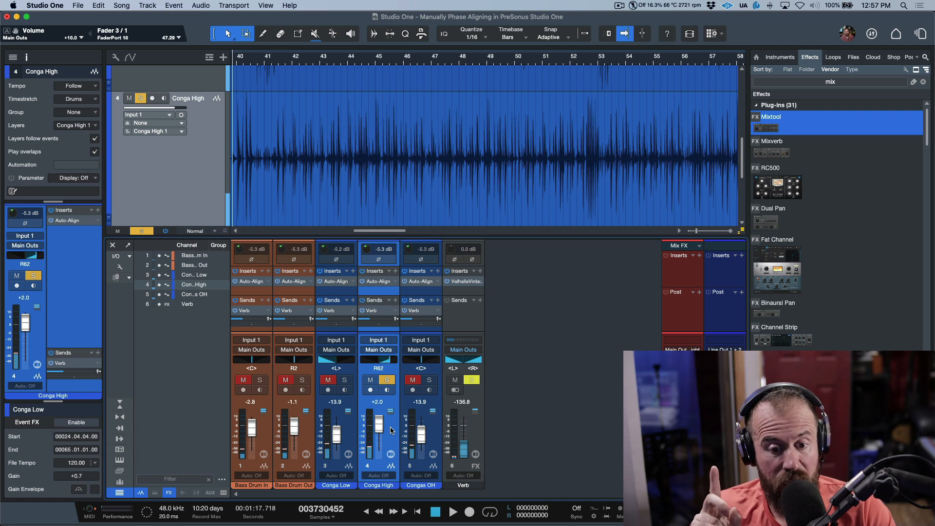
key("space")
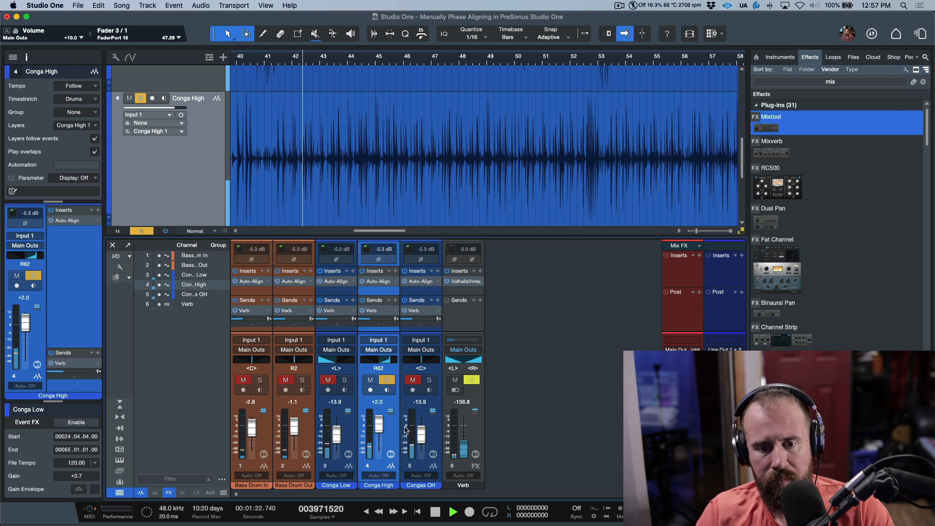
key("space")
Audition Congas OH in solo and reset the Congas OH, Conga High and Conga Low faders to 0 dB
left_click(434, 435)
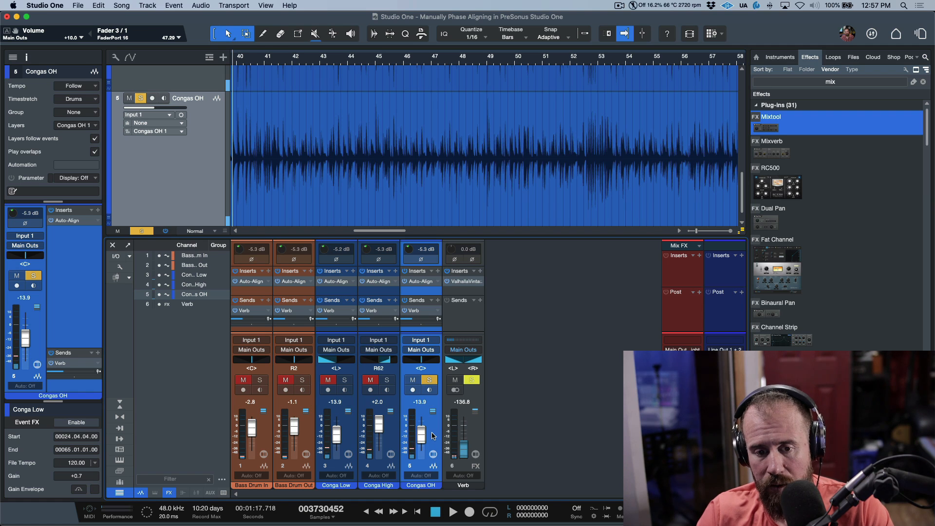
key("space")
left_click(421, 435, "alt")
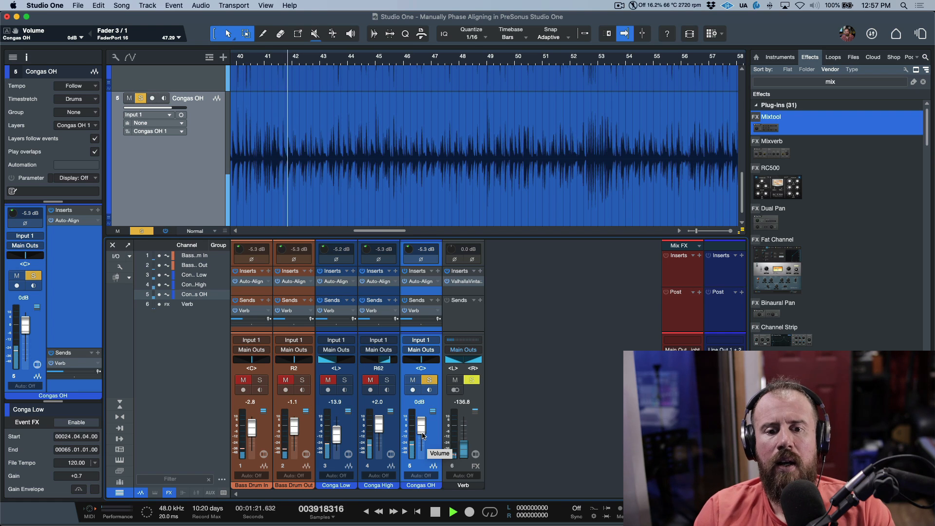
key("space")
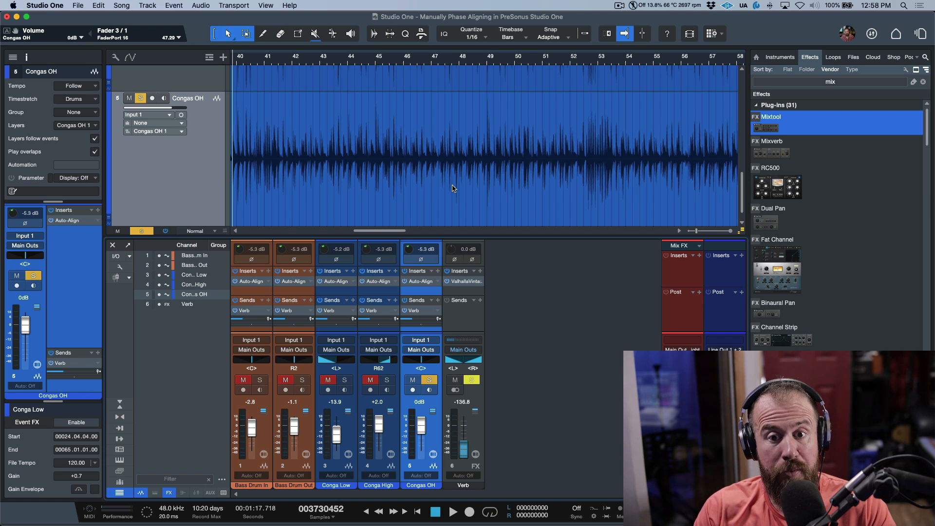
left_click(377, 426, "alt")
left_click(338, 436, "alt")
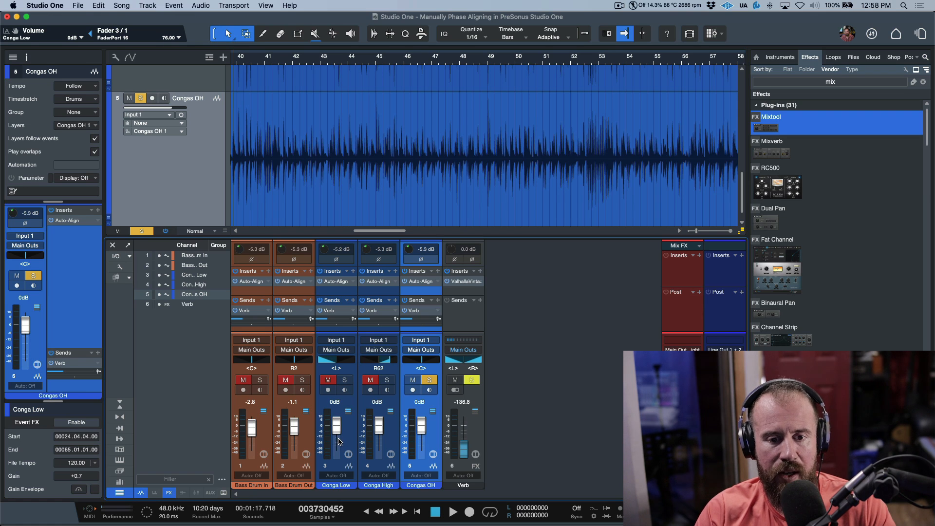
Switch the solo to Conga Low, then pan Conga Low to L45 and Conga High to R48
left_click(430, 383)
left_click(345, 381)
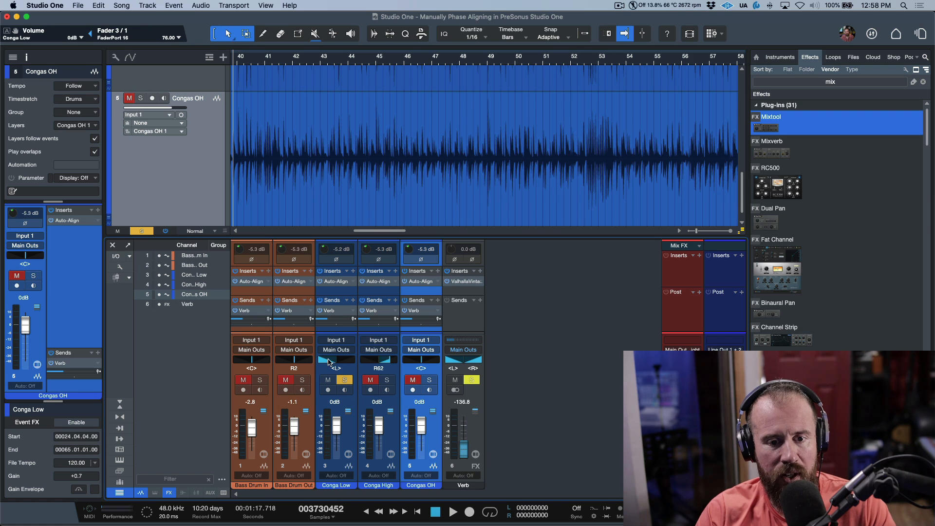
left_click(330, 362, "alt")
left_click_drag(336, 363, 326, 363)
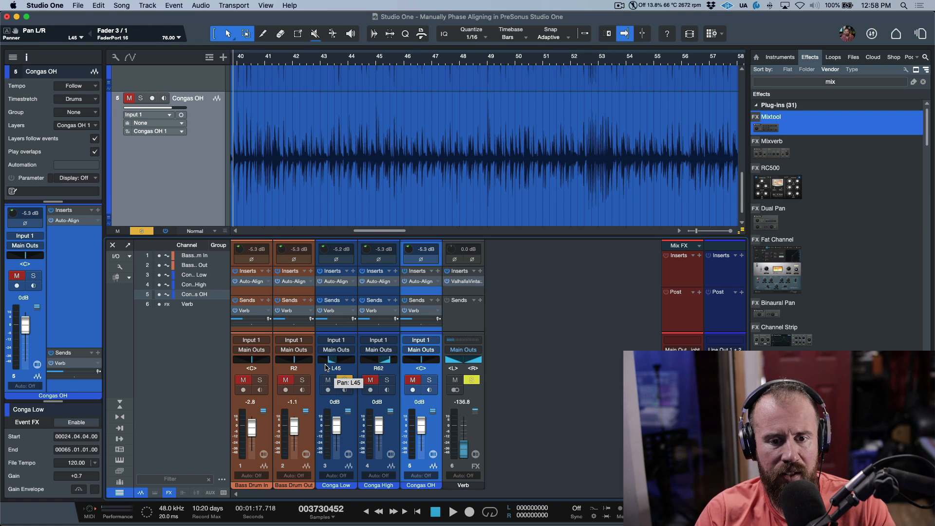
left_click_drag(385, 363, 389, 363)
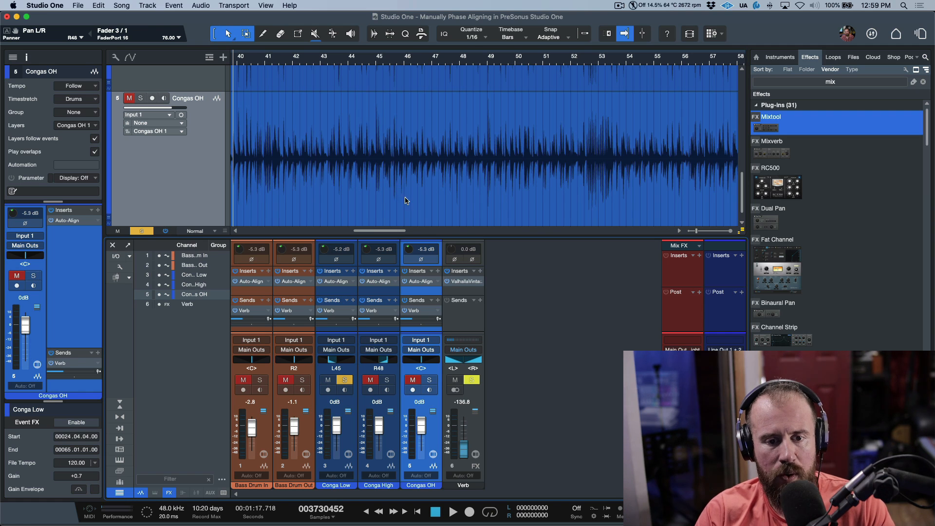
Audition Conga Low, Conga High and Congas OH in turn, each in solo, with the new levels and panning
left_click(354, 437)
key("space")
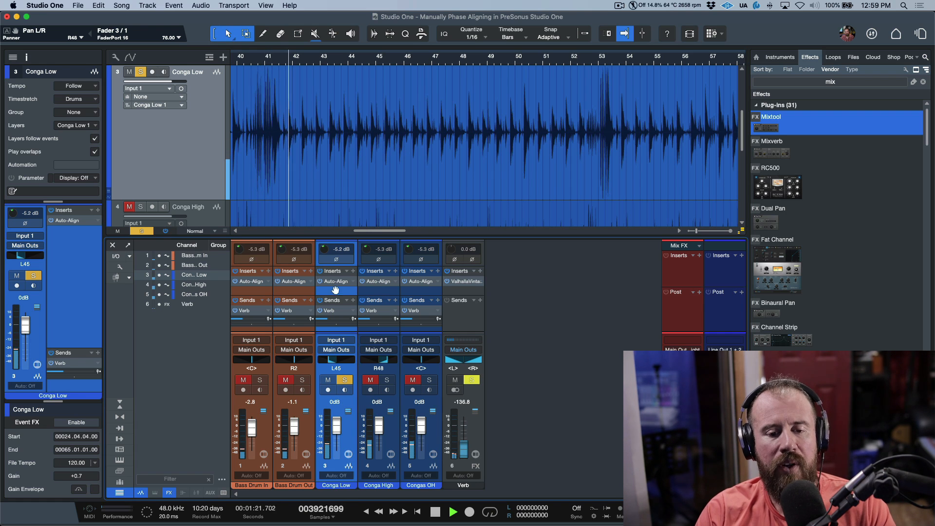
key("space")
left_click(395, 438)
key("space")
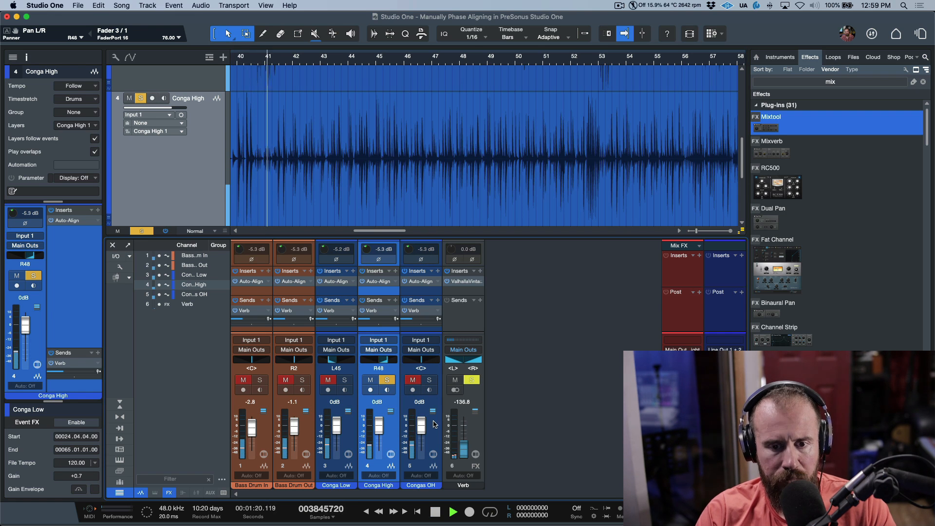
key("space")
left_click(422, 258)
key("space")
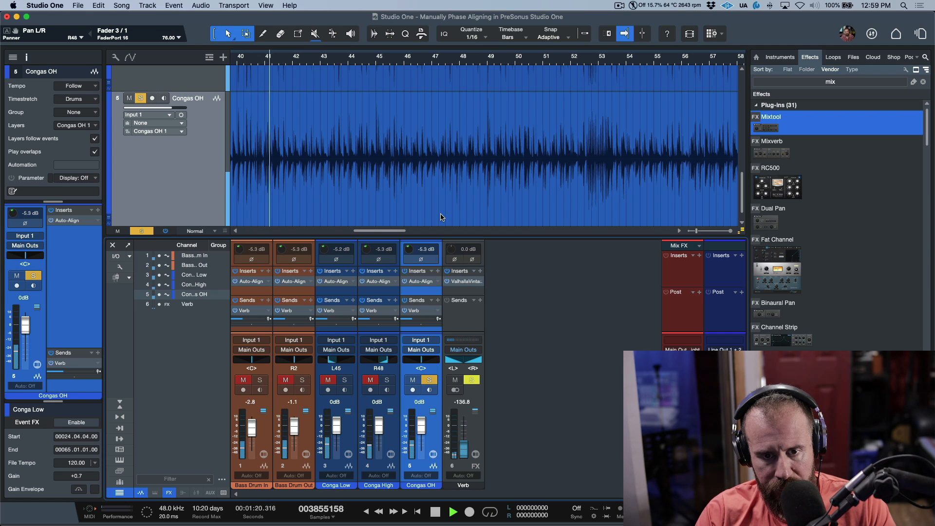
key("space")
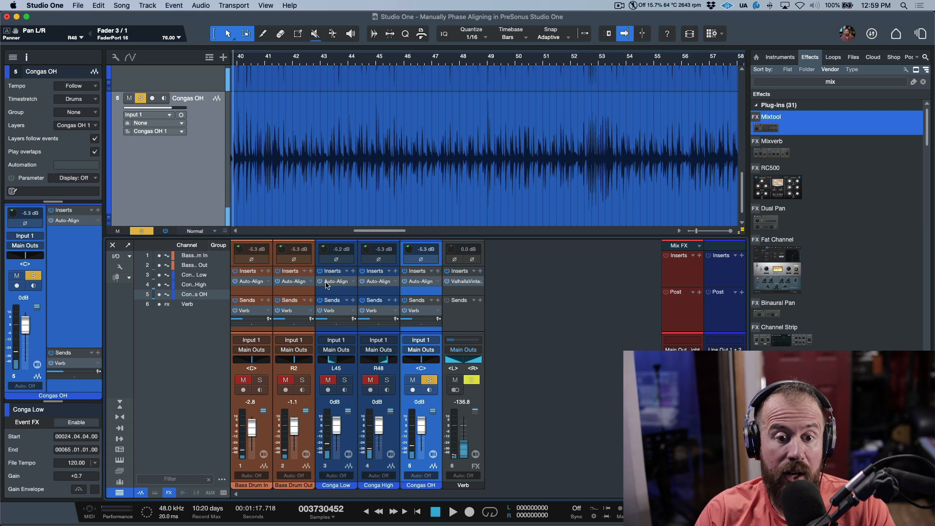
Examine the Auto-Align delay and send/receive settings on Conga Low, Conga High and Congas OH, and close the plug-in
left_click(341, 282)
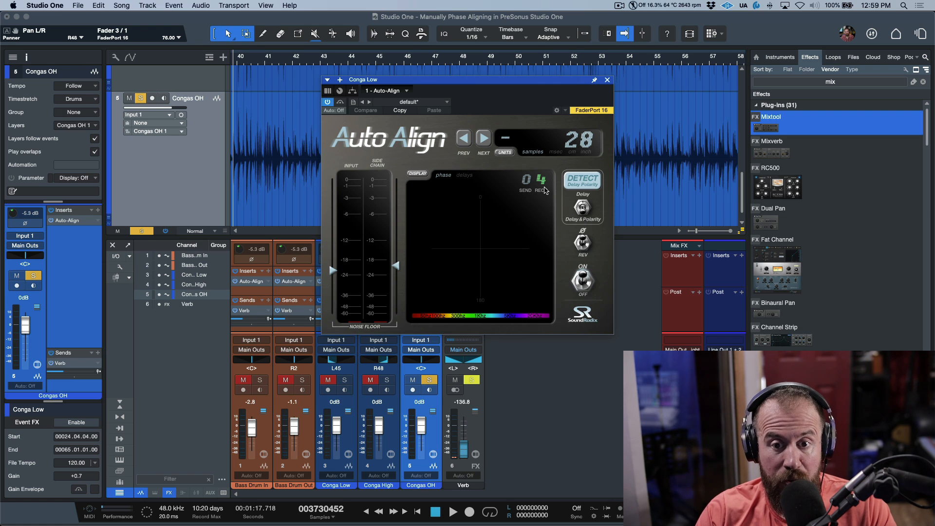
left_click(395, 440)
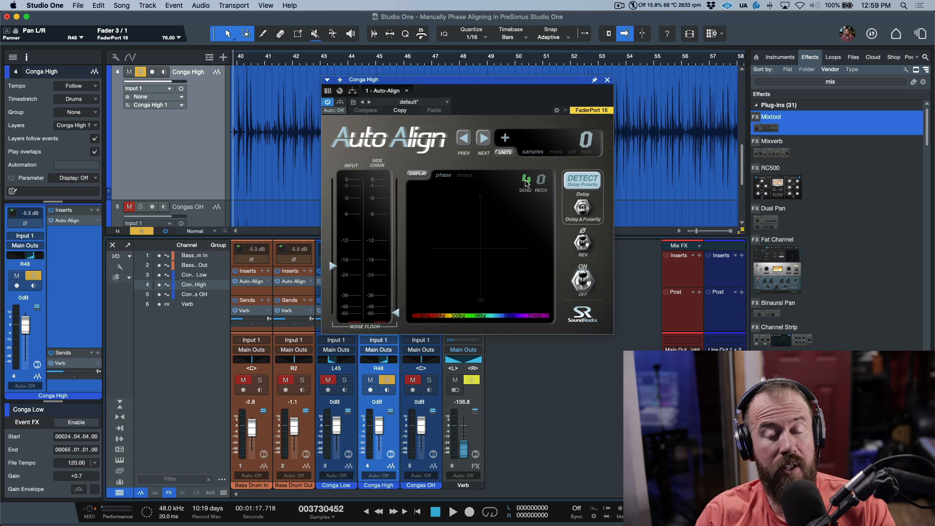
left_click(350, 435)
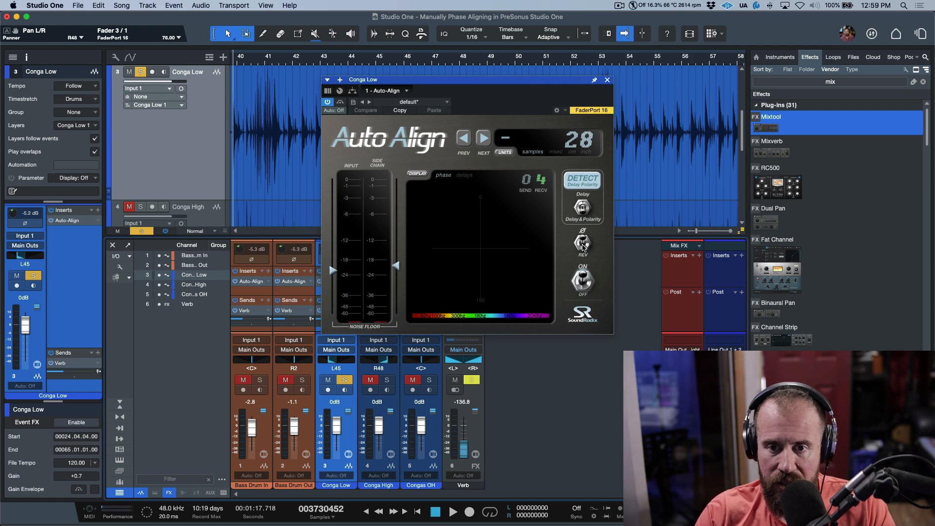
left_click(607, 81)
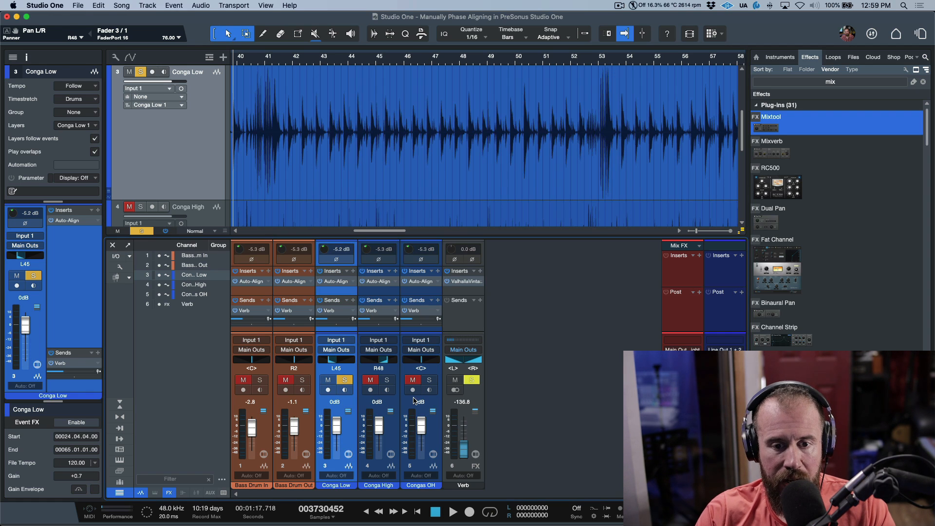
left_click(441, 428)
left_click(426, 282)
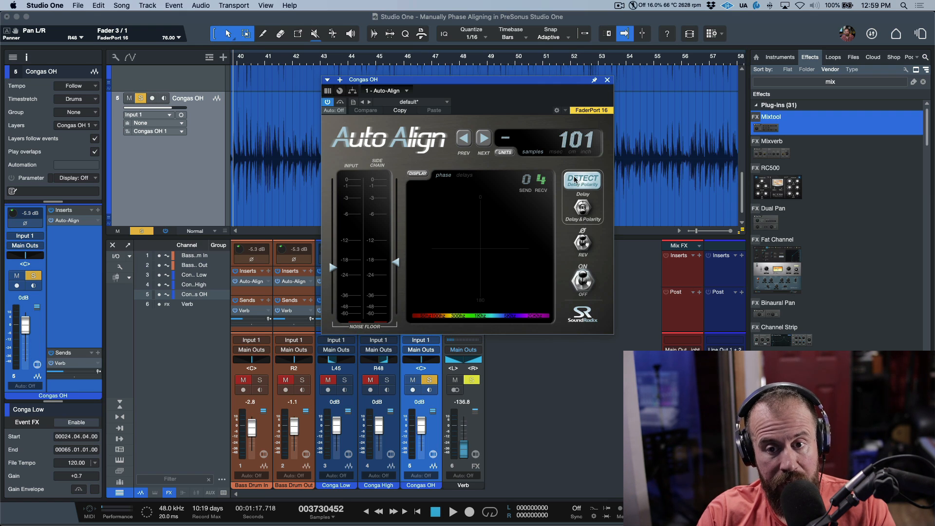
left_click(607, 81)
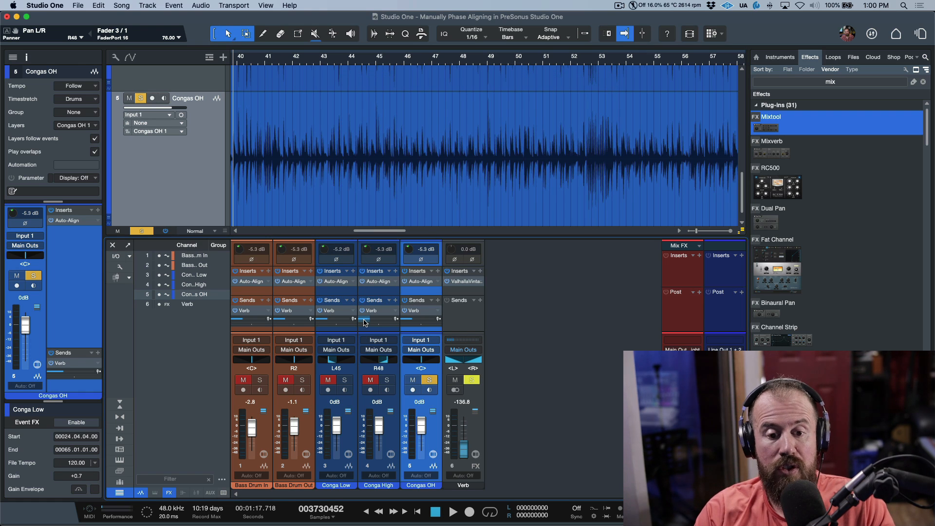
Select Conga High, hide the mix console and enlarge the three conga tracks around bars 45 to 53 with a reduced waveform height
left_click(395, 439)
key("z")
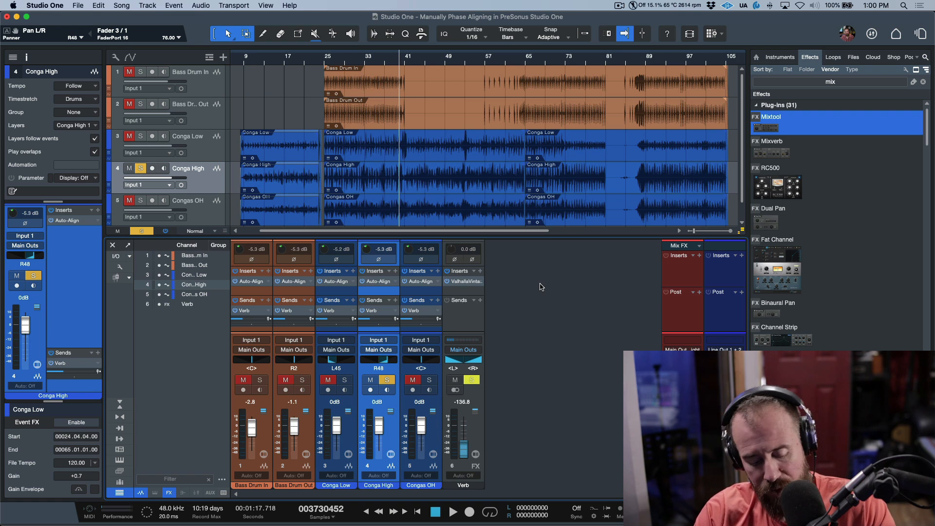
key("F3")
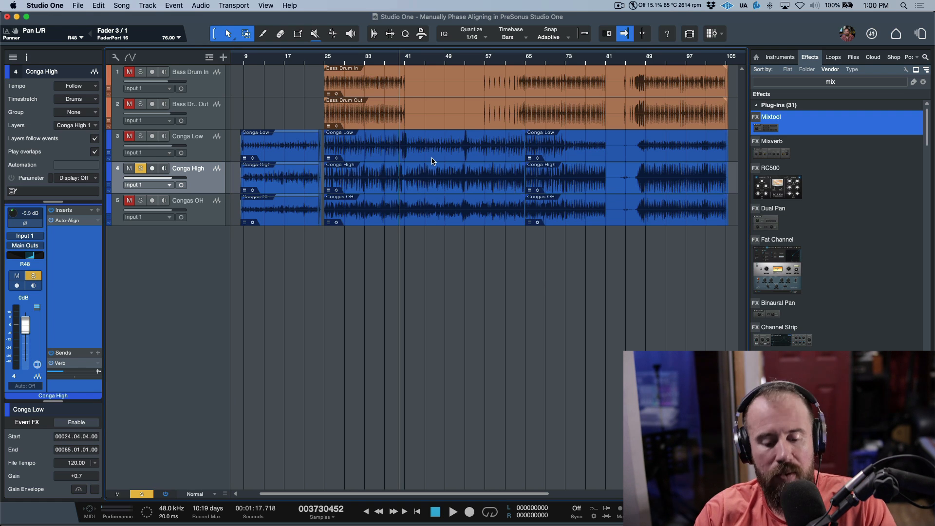
key("w")
left_click_drag(424, 149, 470, 210)
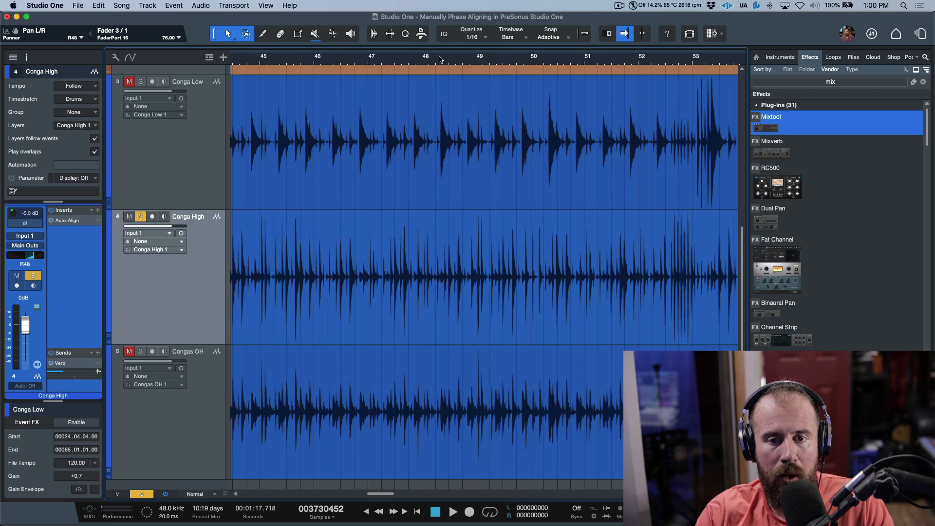
scroll(439, 59, "down", 3)
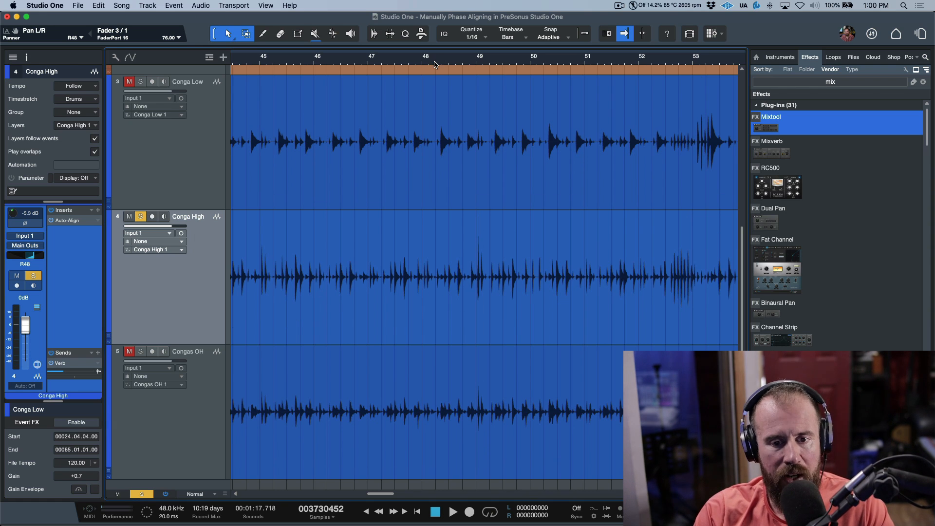
Move the solo to Conga Low and play it back from just before bar 40
left_click(209, 146)
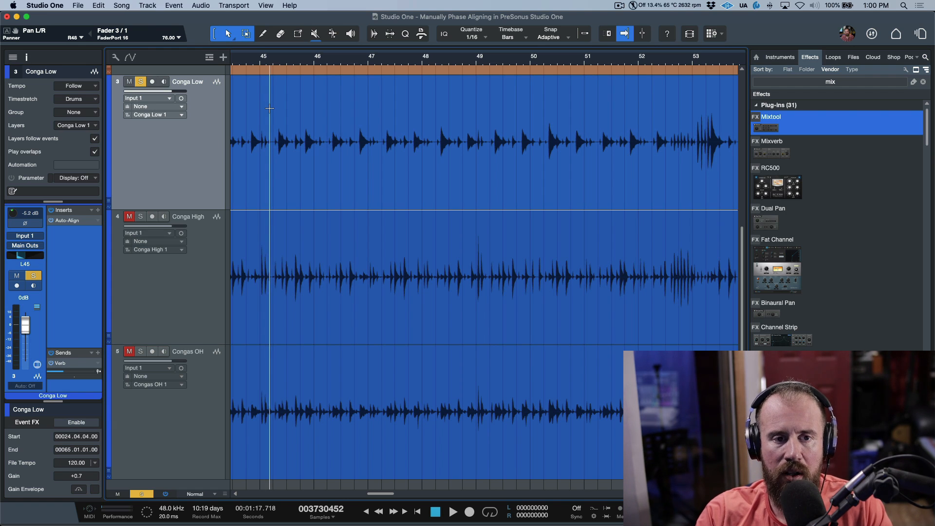
key("space")
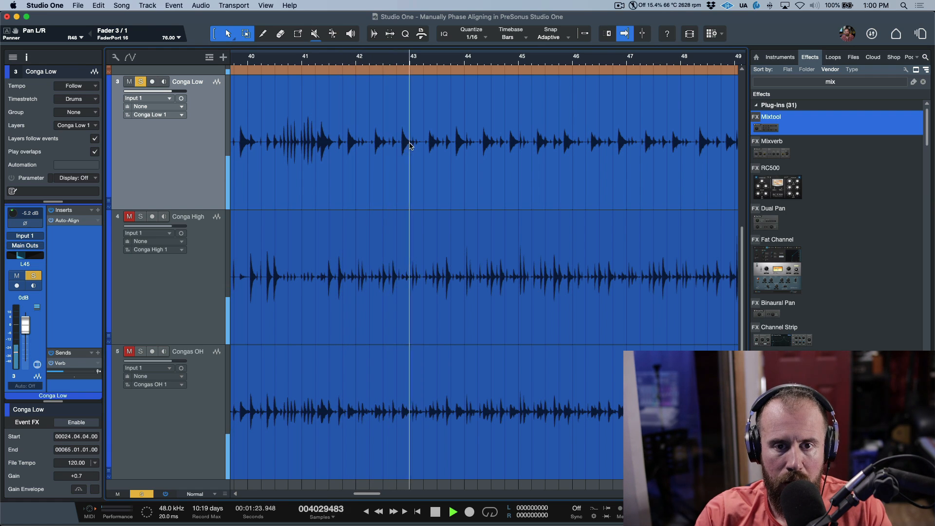
key("space")
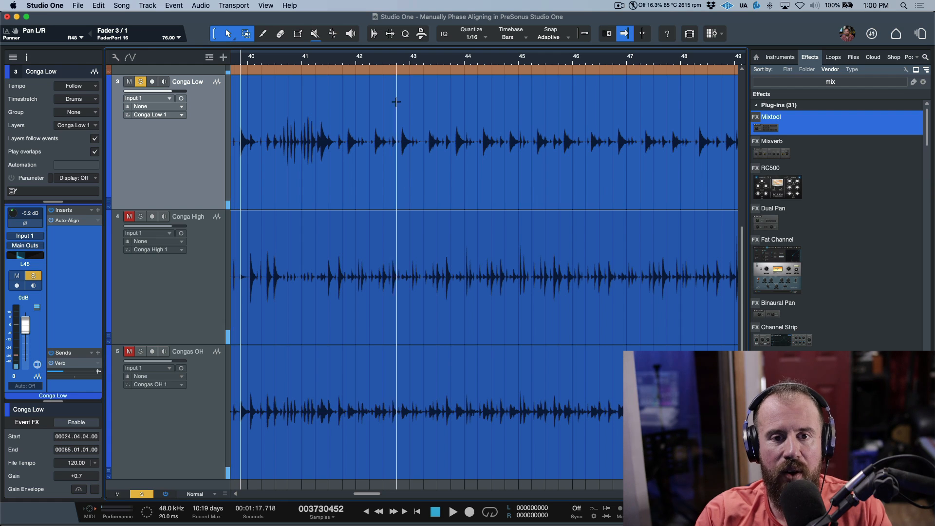
Solo Conga High and play it back from just before bar 42
scroll(381, 56, "up", 4)
scroll(381, 56, "up", 3)
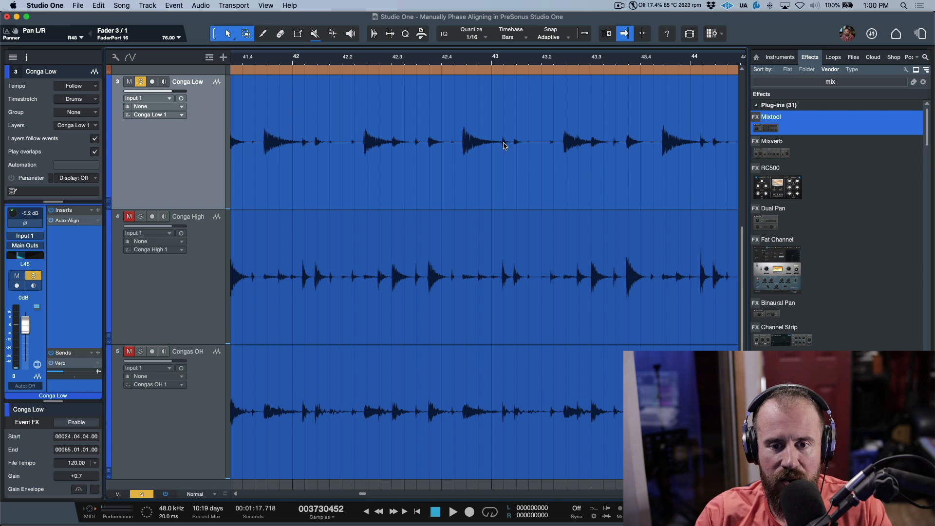
left_click(502, 265)
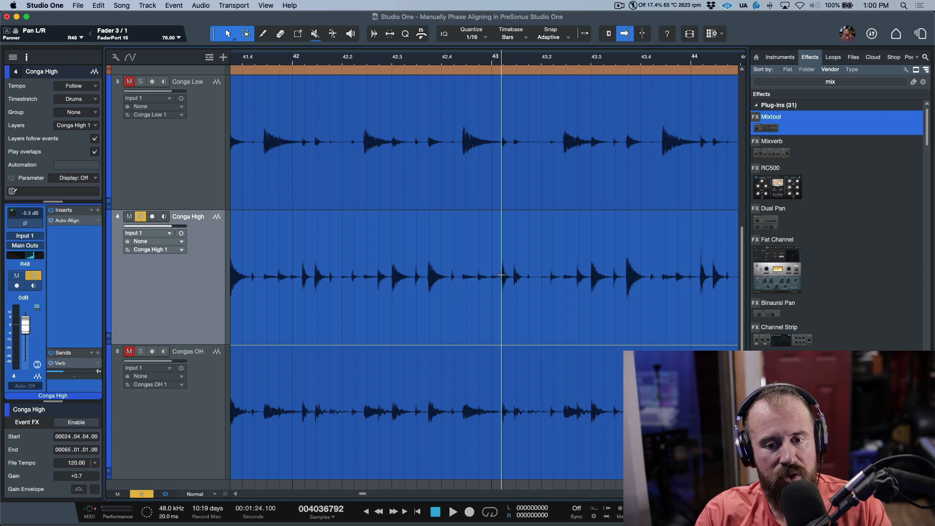
left_click(289, 259)
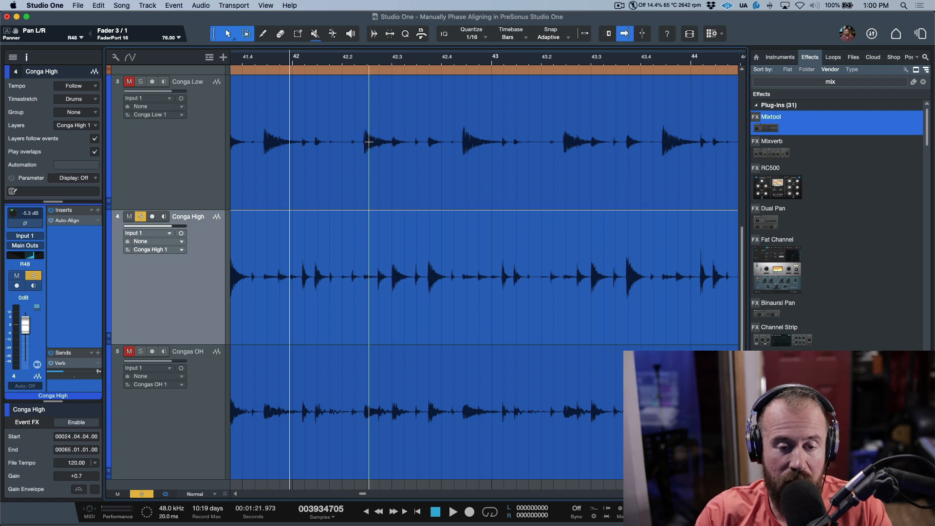
key("space")
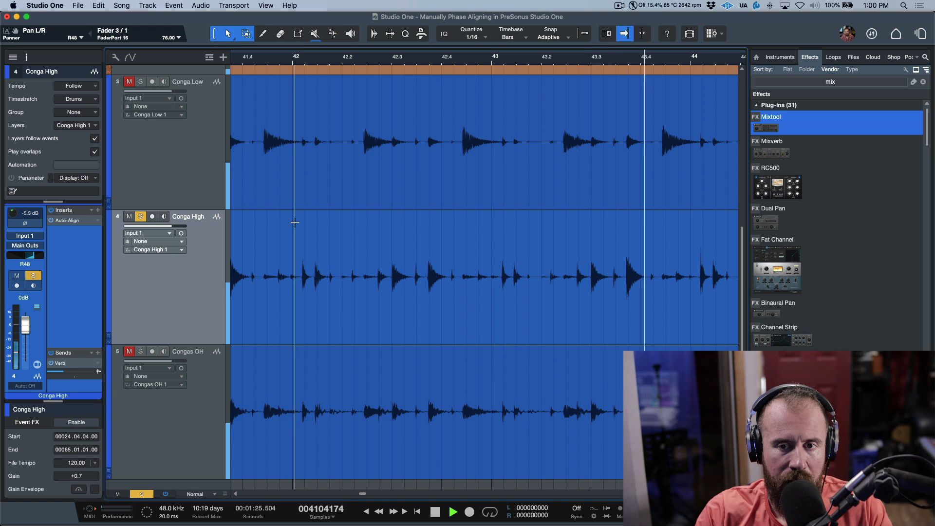
key("space")
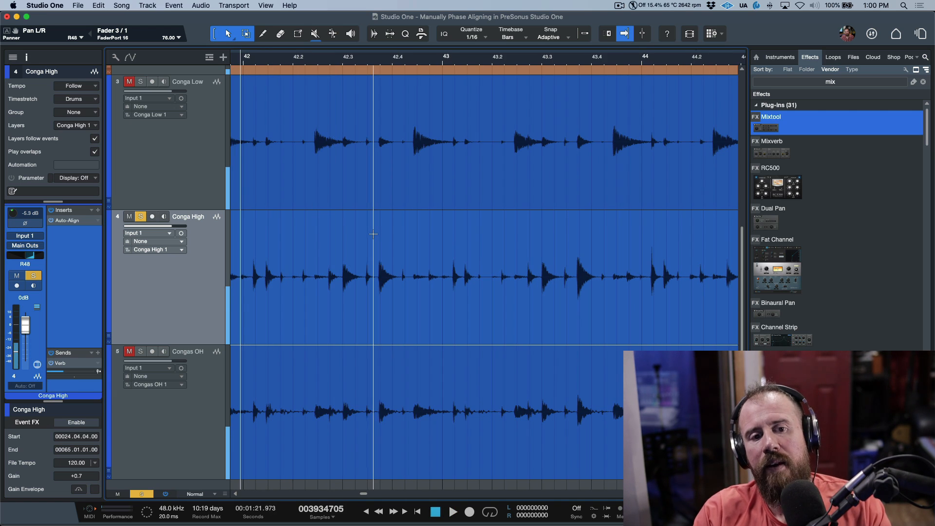
Solo Congas OH and examine how its transient lines up with Conga High at the hit just after bar 43
scroll(414, 58, "up", 5)
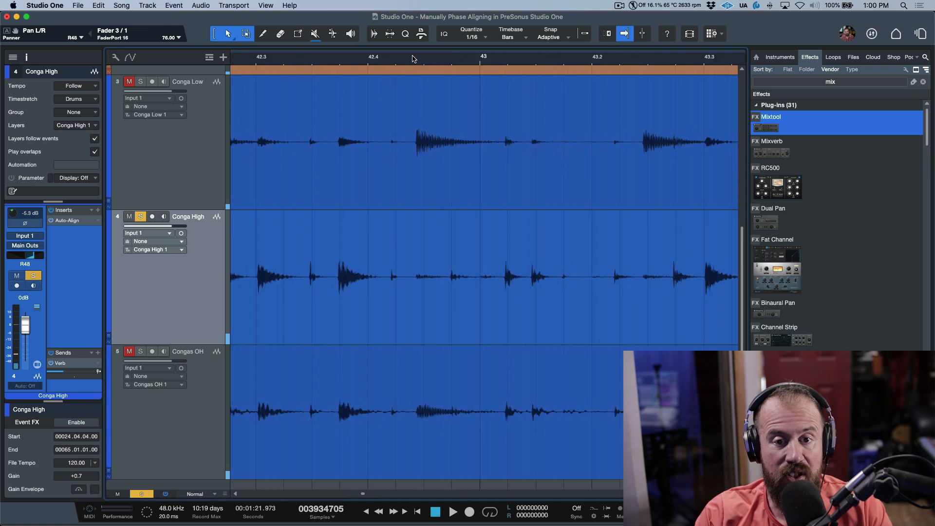
scroll(413, 59, "down", 6)
scroll(414, 59, "down", 1)
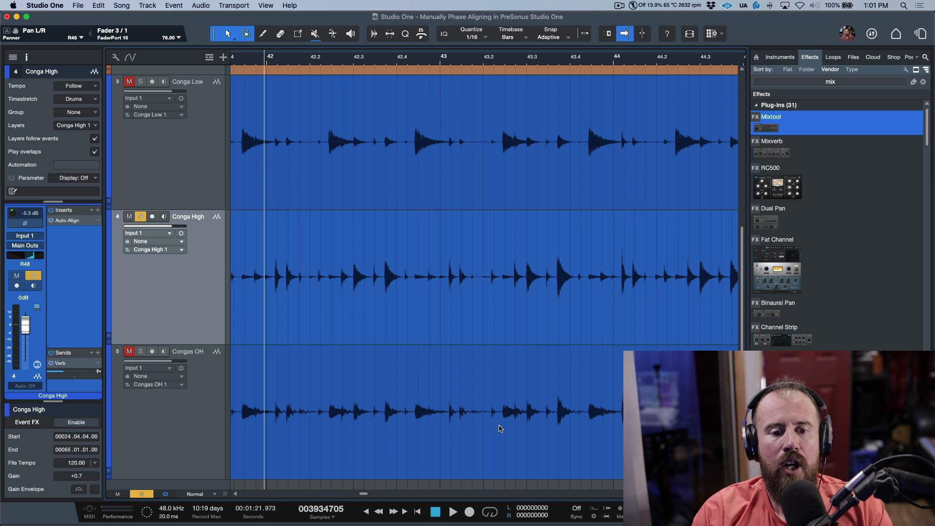
left_click(504, 464)
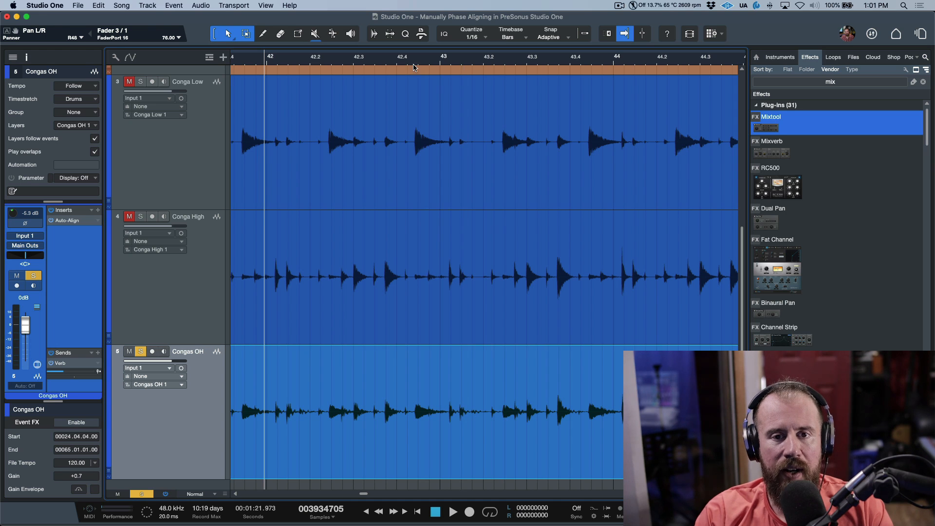
scroll(417, 61, "up", 10)
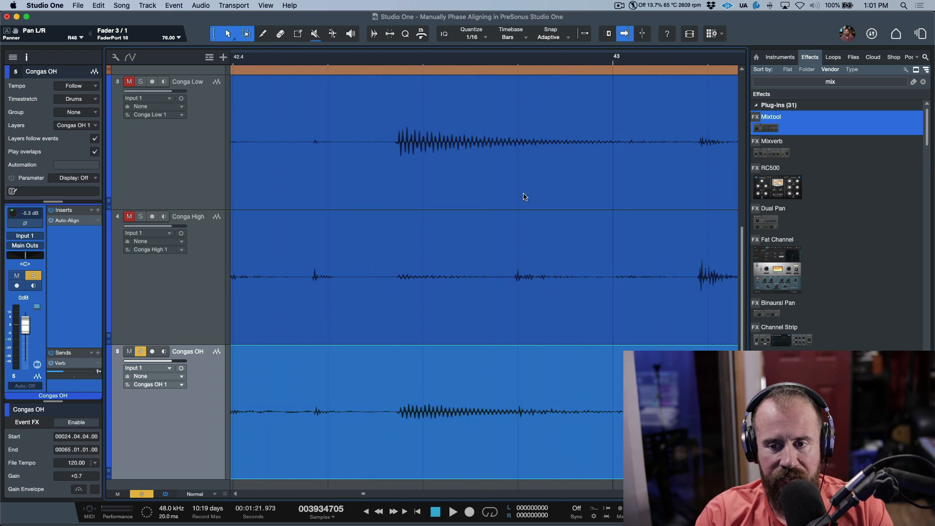
scroll(525, 196, "right", 5)
scroll(507, 60, "up", 10)
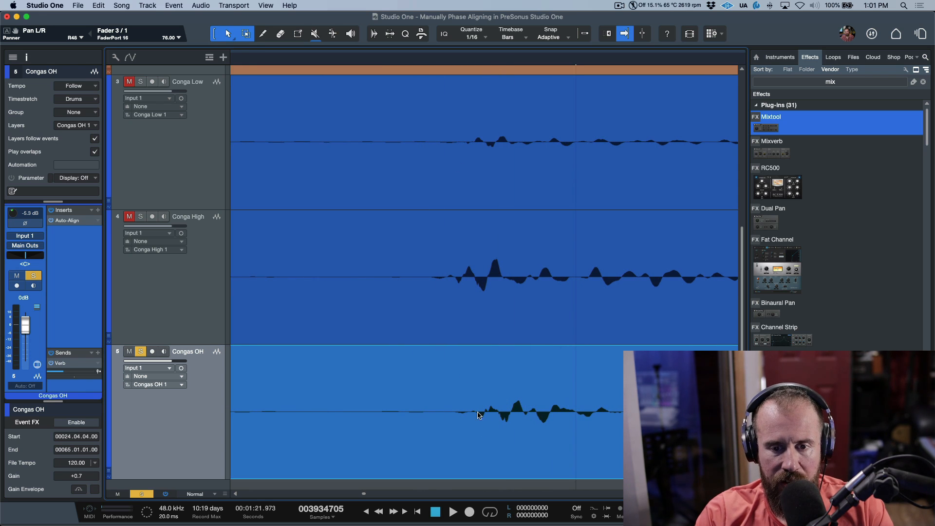
Increase the waveform height of the conga tracks and play back Congas OH around bar 42
scroll(487, 418, "up", 5)
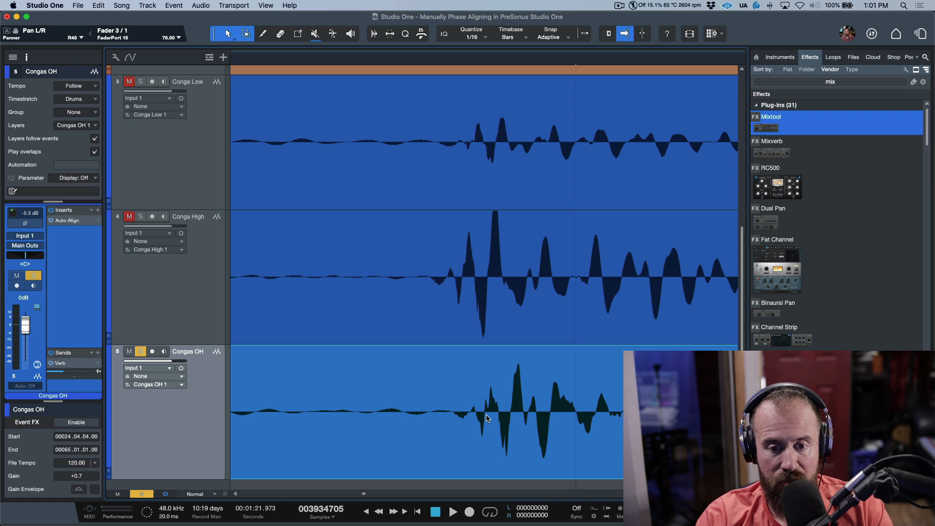
scroll(487, 418, "down", 5)
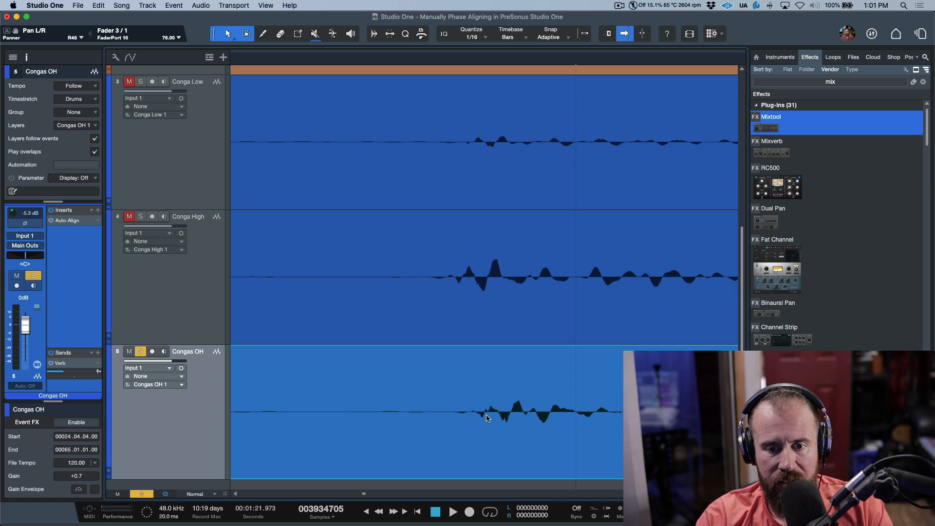
scroll(487, 418, "up", 3)
scroll(487, 418, "down", 10)
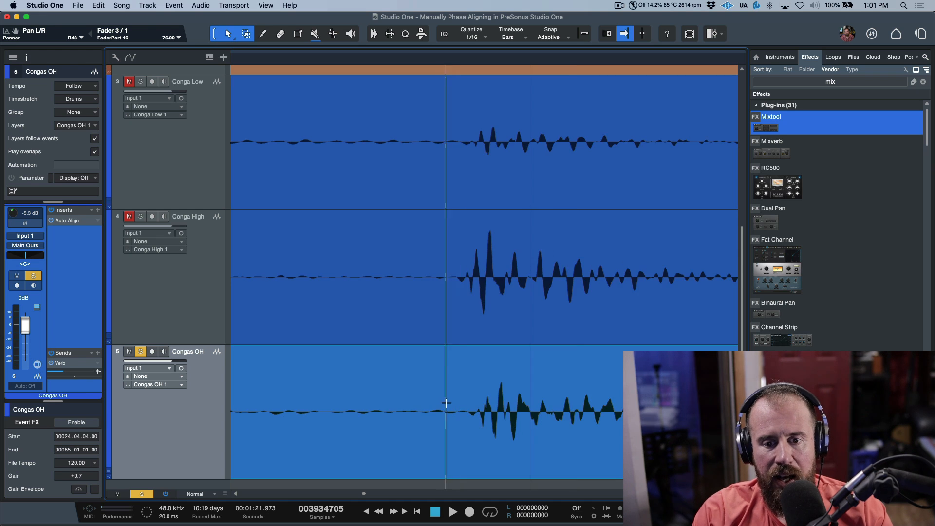
scroll(437, 389, "down", 5)
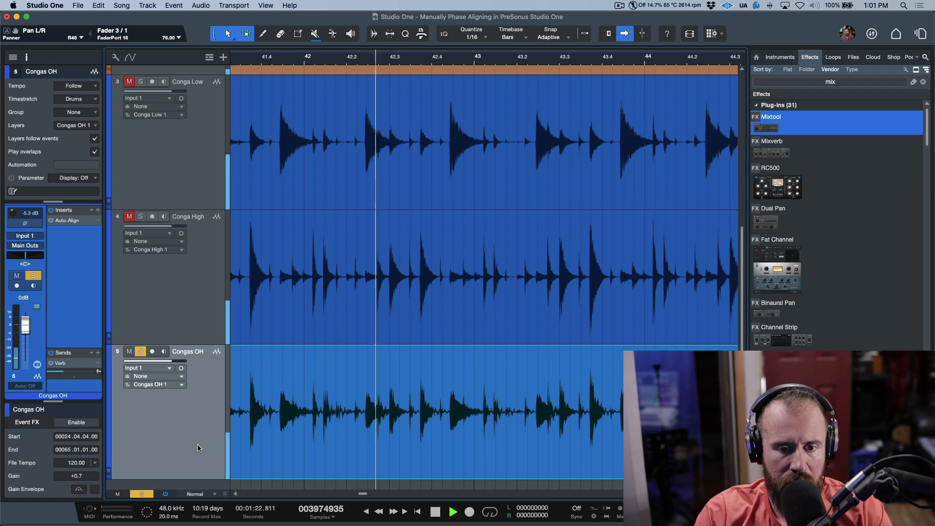
Place the cursor on the low conga hit between 42.2 and 42.3 and compare the Conga Low and Congas OH onsets up close
left_click(366, 430)
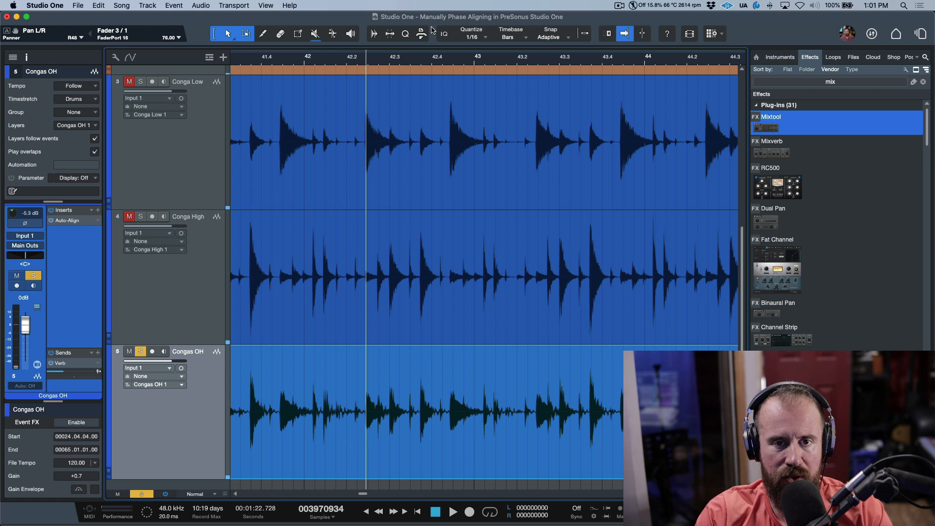
scroll(363, 58, "up", 10)
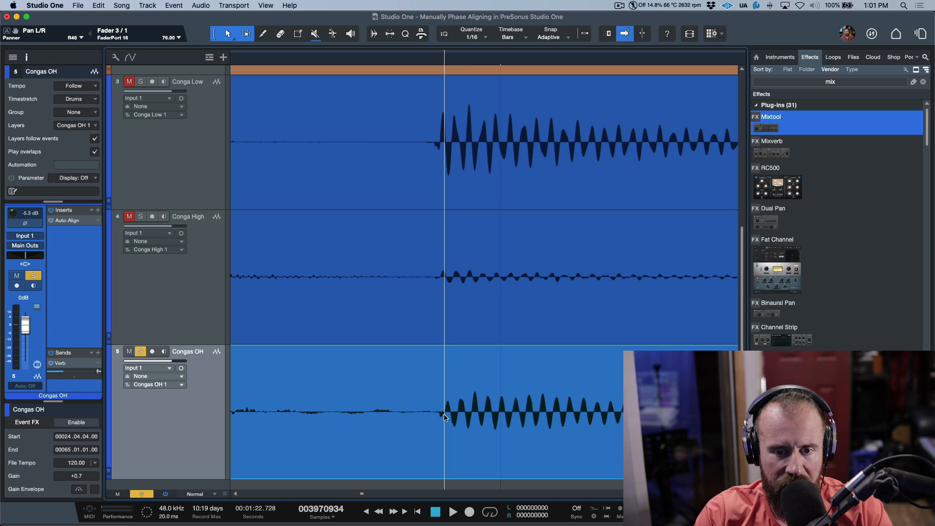
left_click(472, 409)
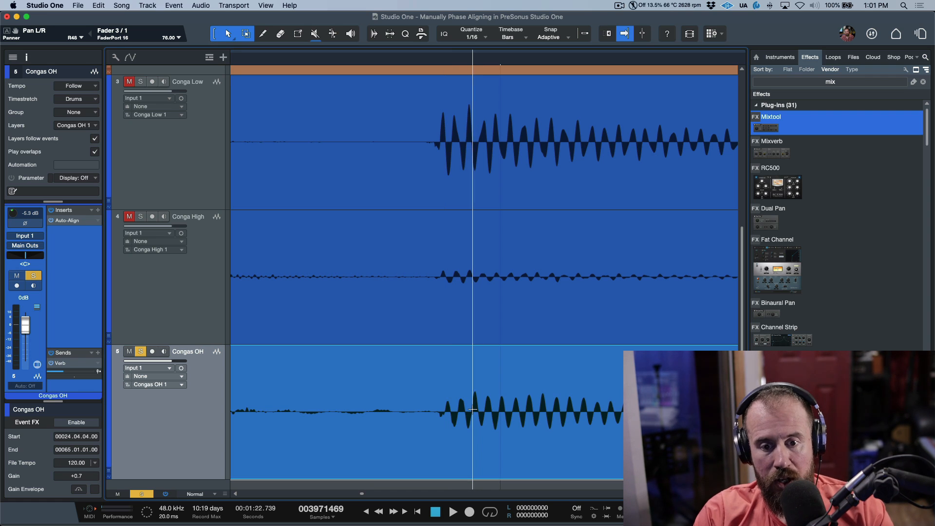
key("e")
key("e")
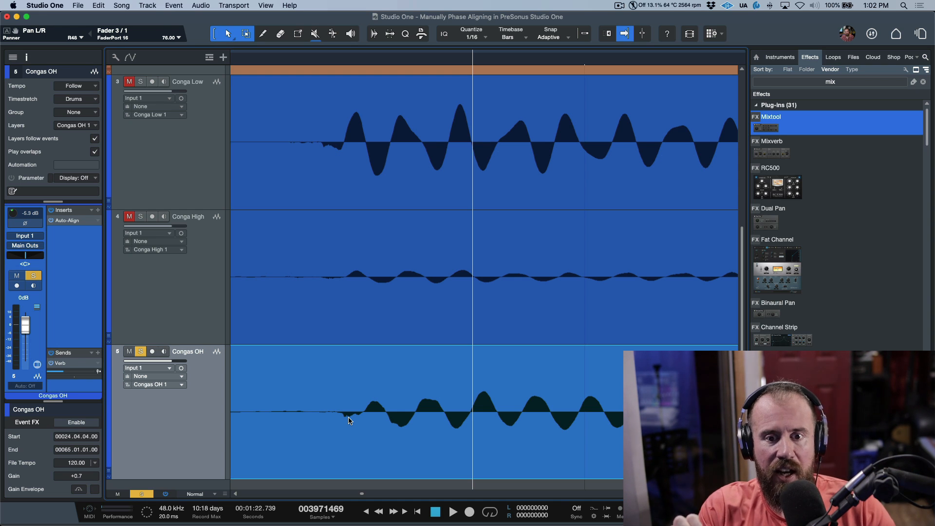
left_click(343, 392)
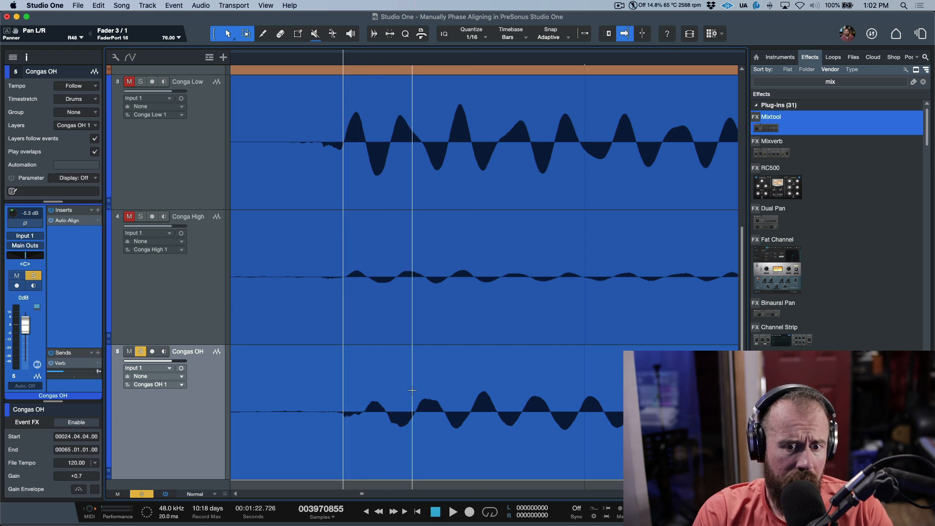
key("space")
key("space")
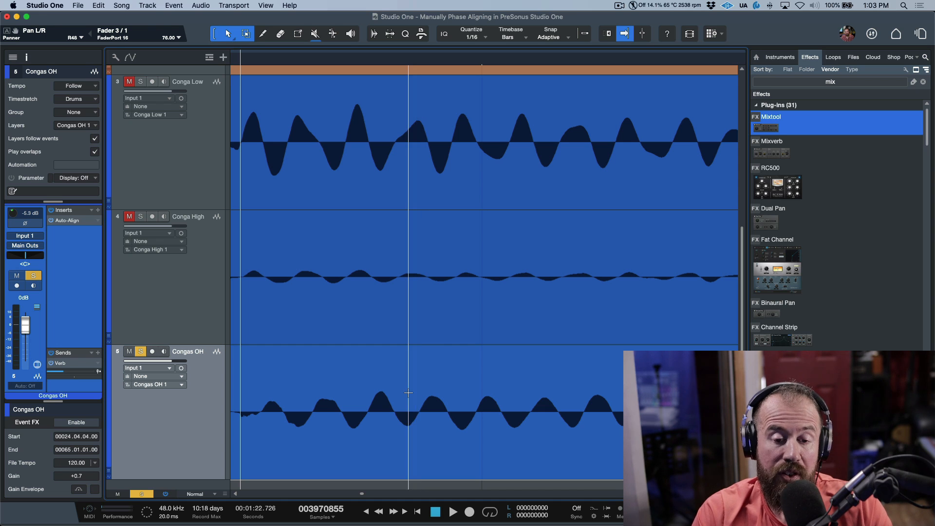
Locate the low conga hit between 43.2 and 43.3, place the cursor on it and examine the waveform offset between the three tracks
key("w")
key("w")
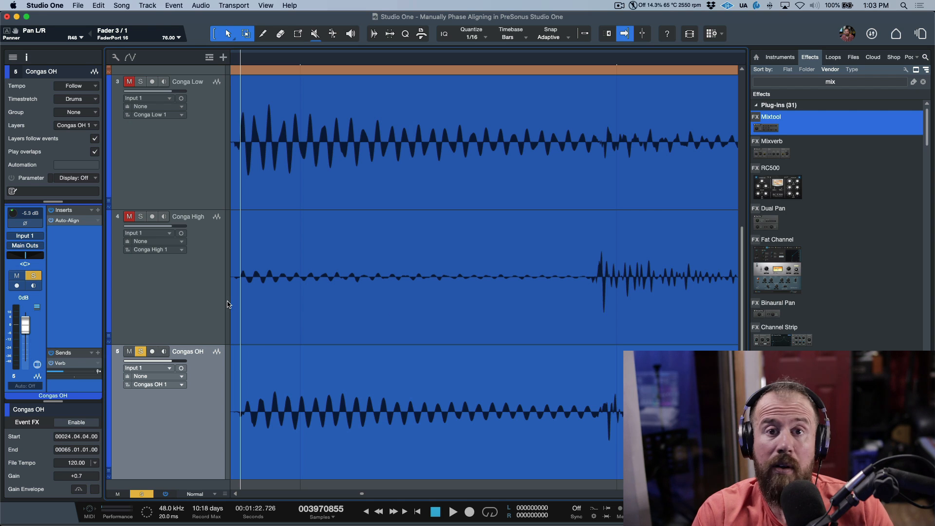
scroll(331, 268, "left", 3)
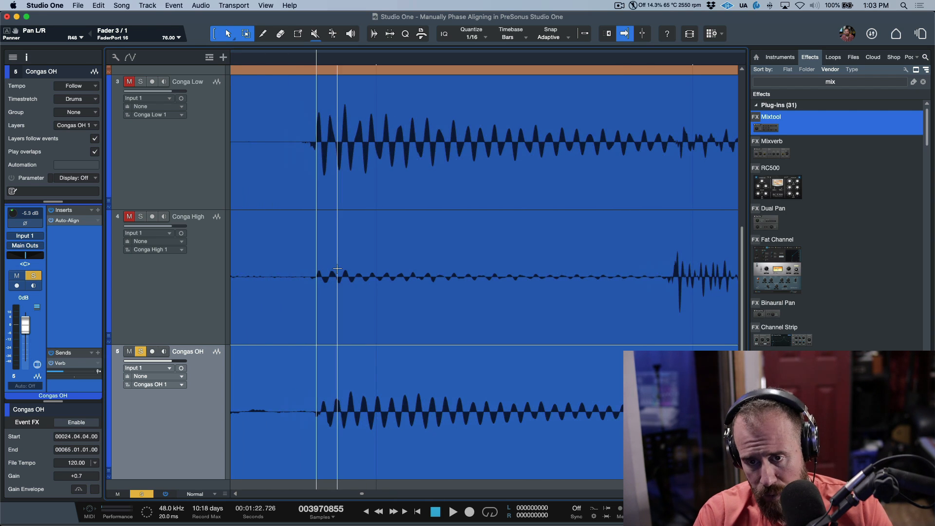
scroll(517, 268, "right", 3)
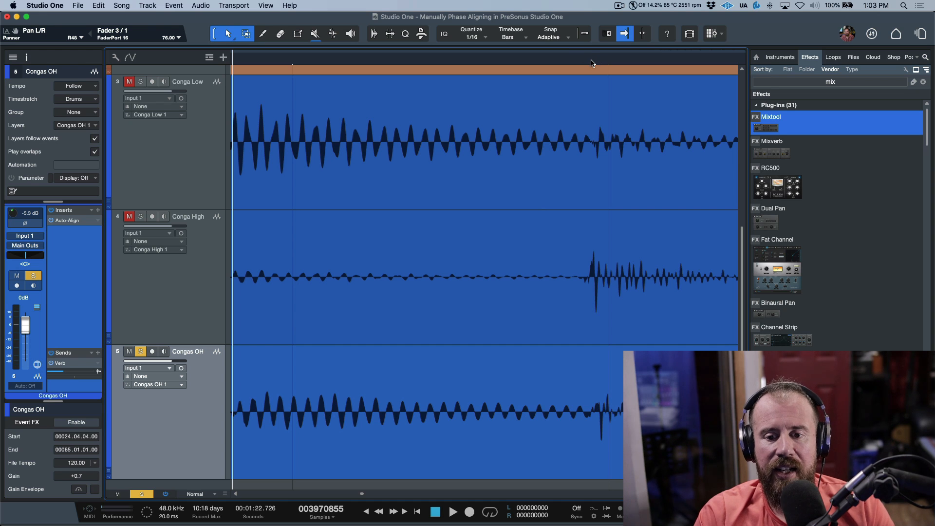
key("w")
key("w")
key("w")
key("w")
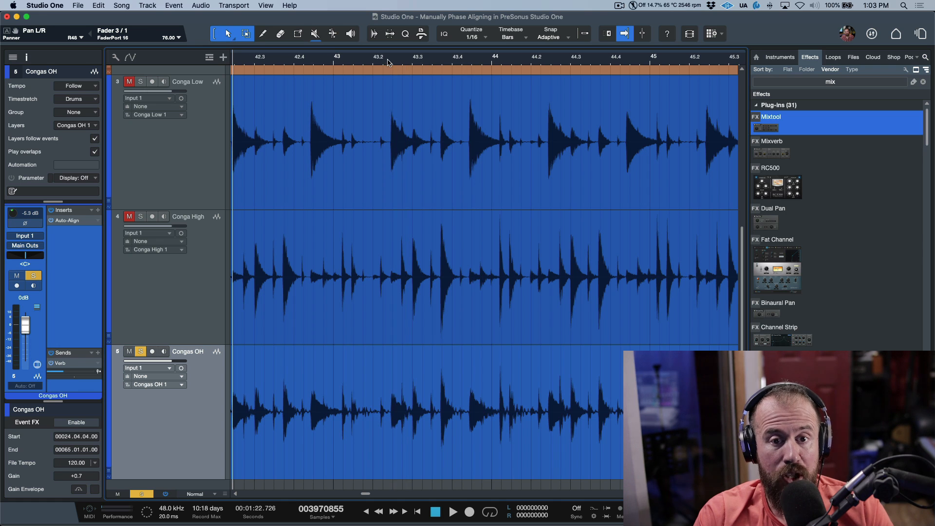
key("w")
scroll(388, 59, "up", 4)
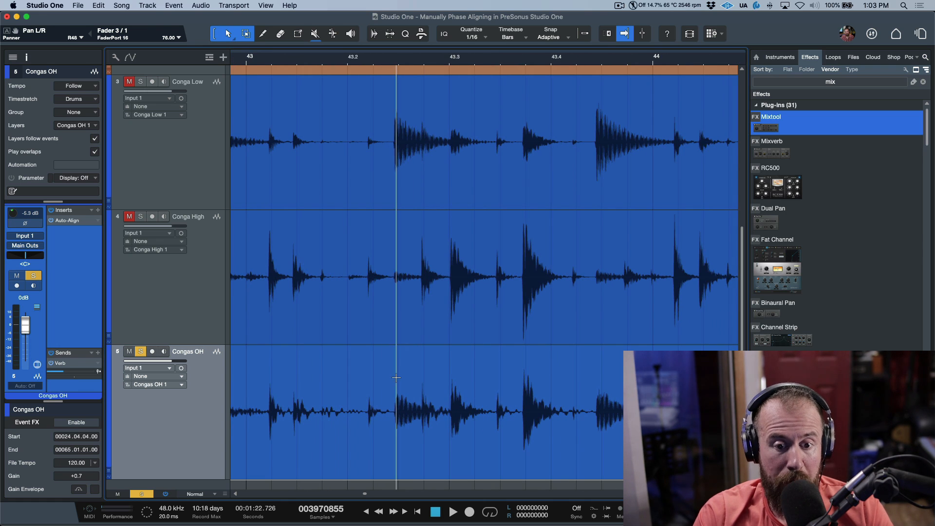
key("ctrl+space")
key("e")
key("e")
key("e")
key("e")
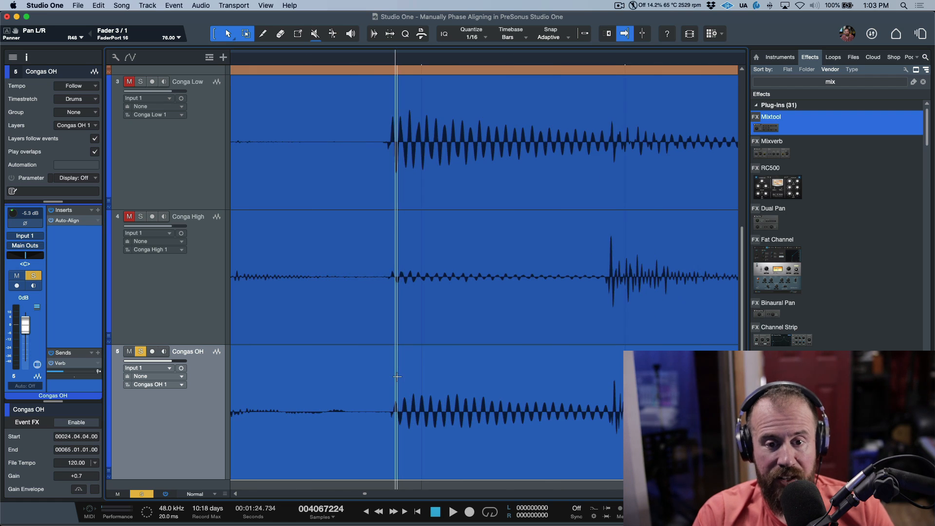
key("e")
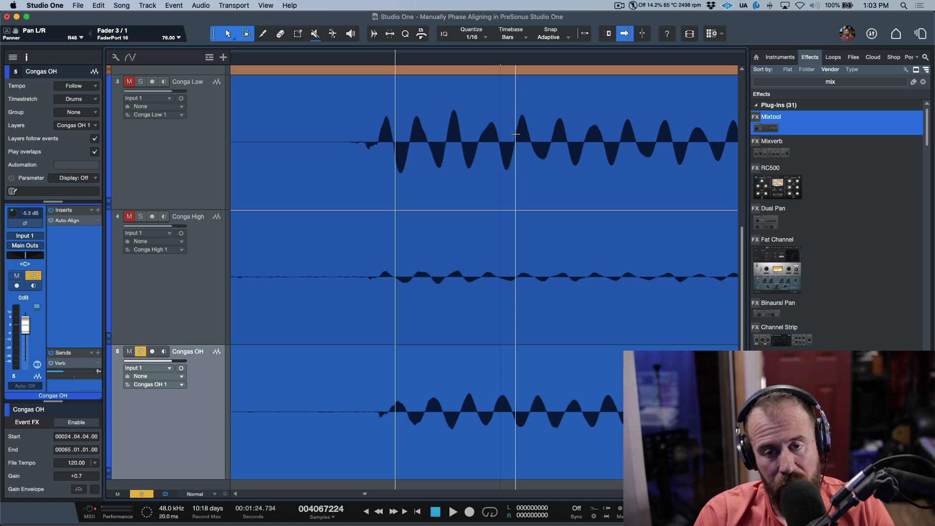
Mark the hit's onset on Conga High with the cursor and slip the Congas OH audio earlier to match the close-mic onset
left_click(385, 323)
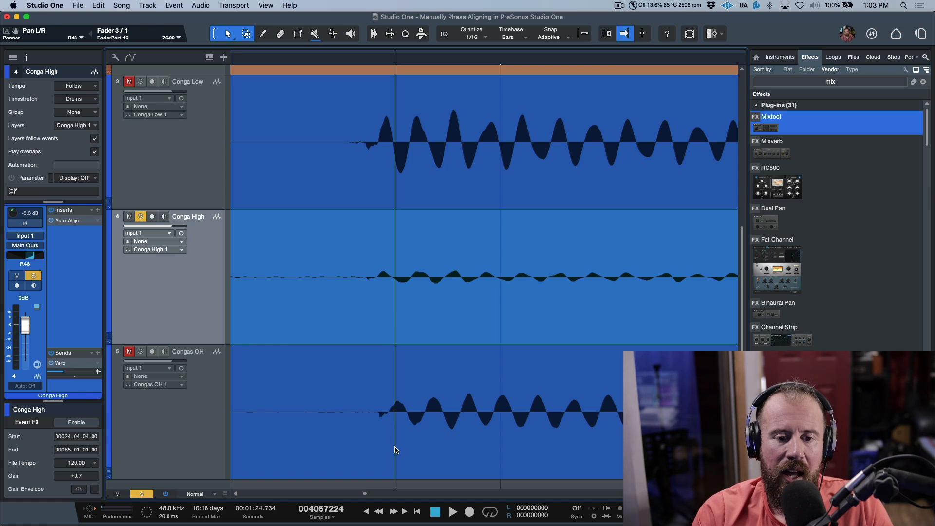
left_click(377, 60)
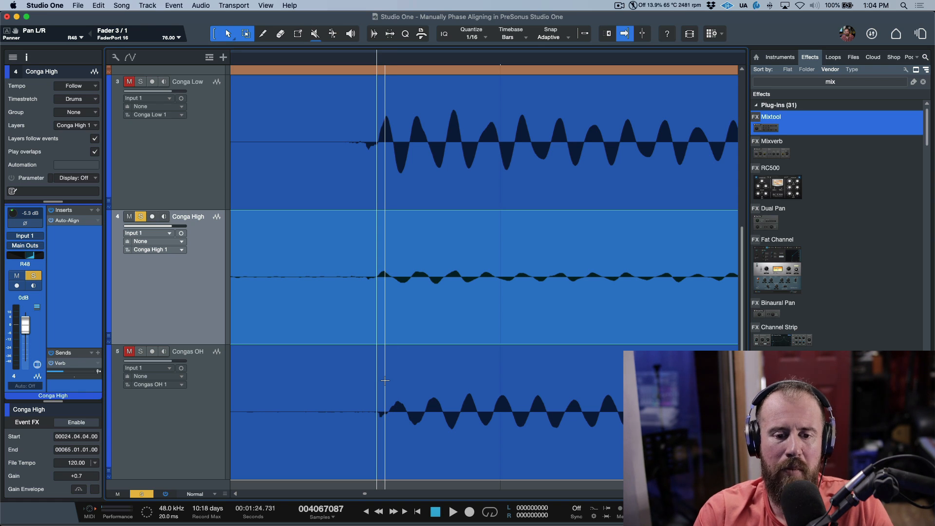
left_click(413, 435)
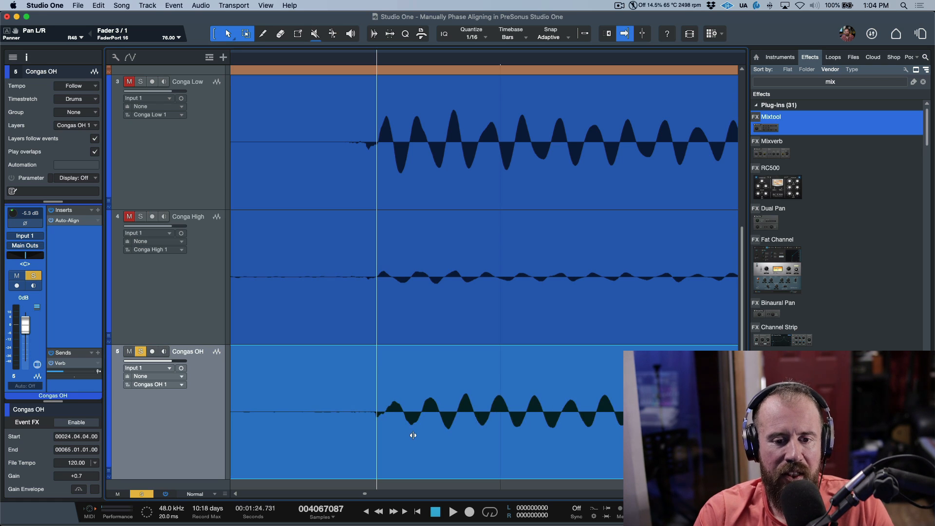
left_click_drag(413, 435, 407, 438)
Place the cursor on Conga Low's third peak and fine-slip the Congas OH audio until its matching peak lines up
left_click(453, 60)
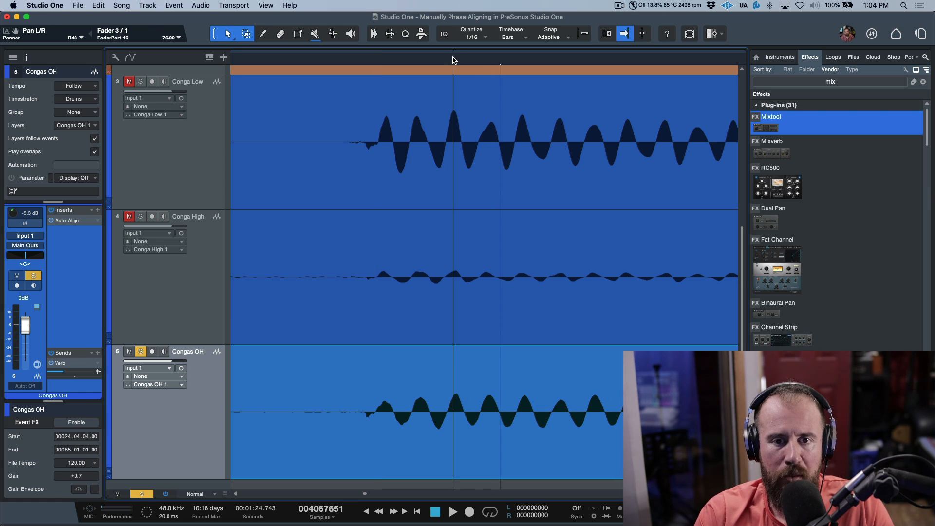
scroll(461, 442, "left", 1)
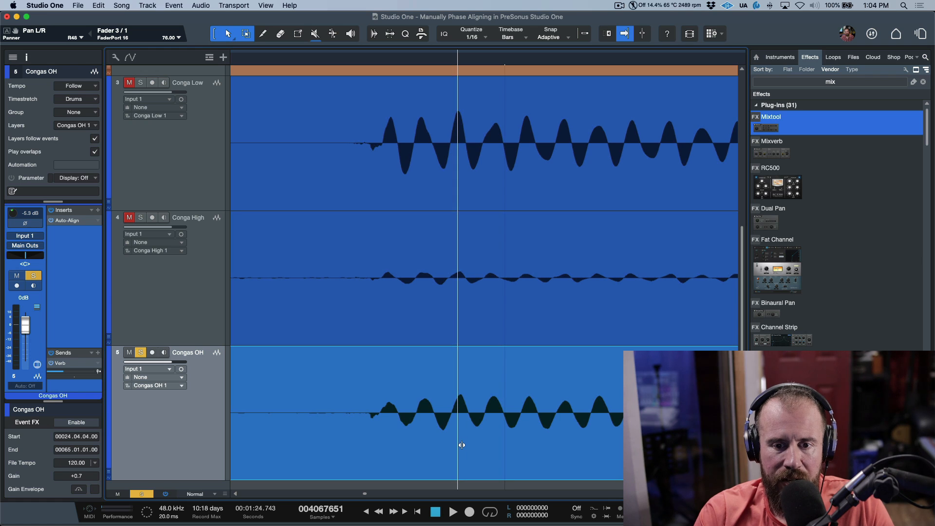
left_click_drag(462, 445, 459, 445)
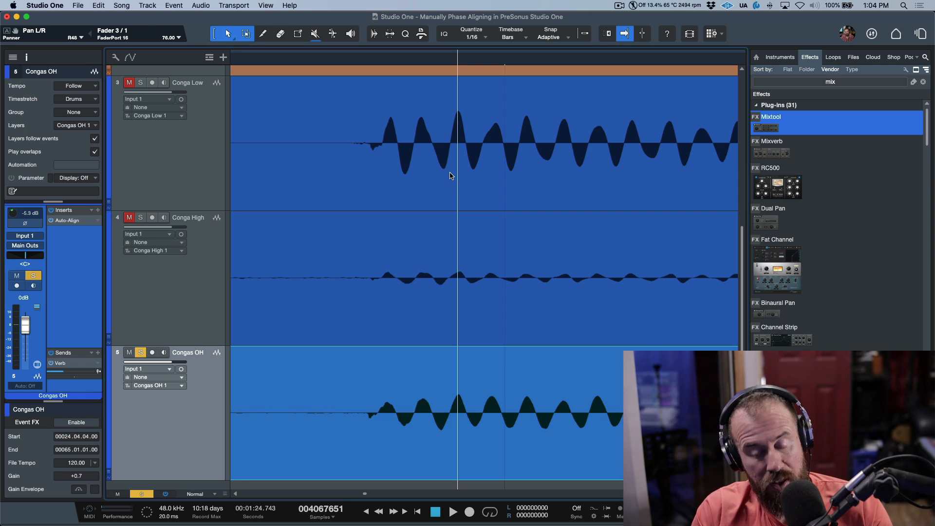
Hide the browser to widen the arrangement, leaving the mix console closed
key("F3")
key("F3")
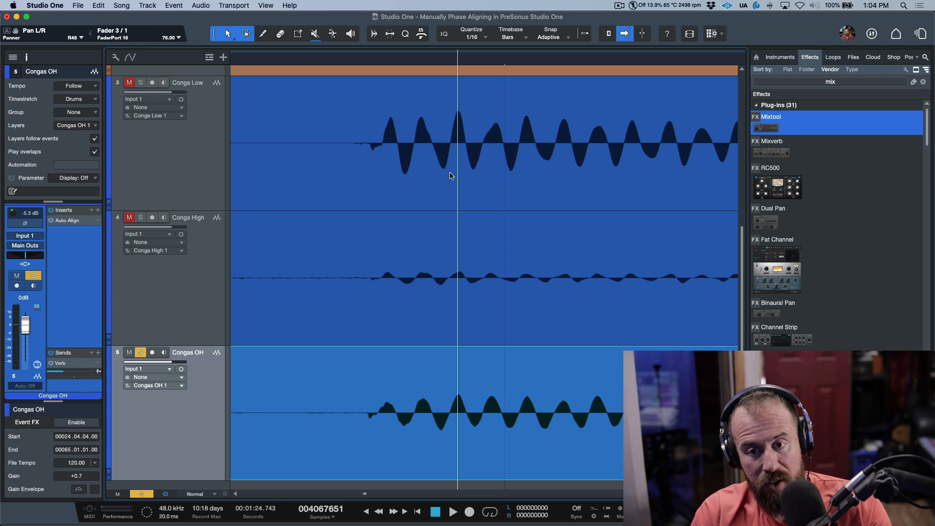
key("F5")
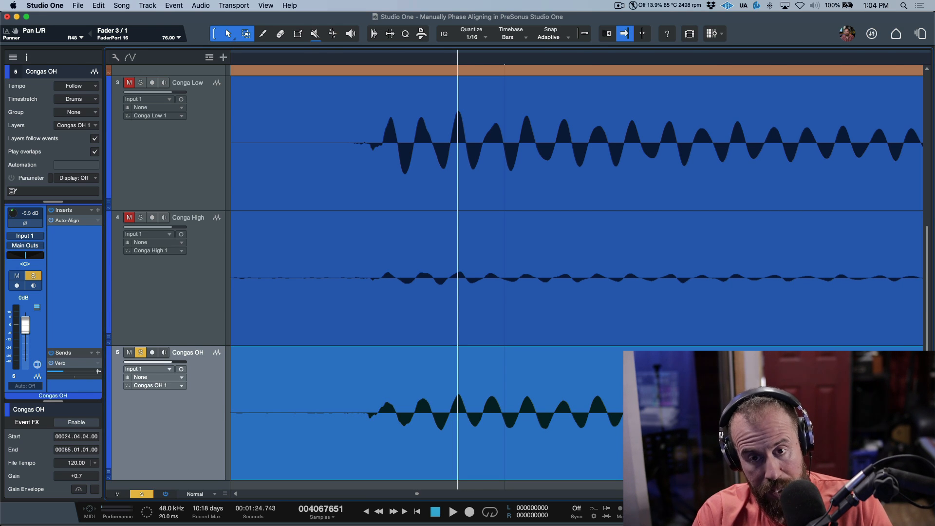
Show the whole arrangement and select all events on the Congas OH track, leaving the audio editor closed
key("alt+z")
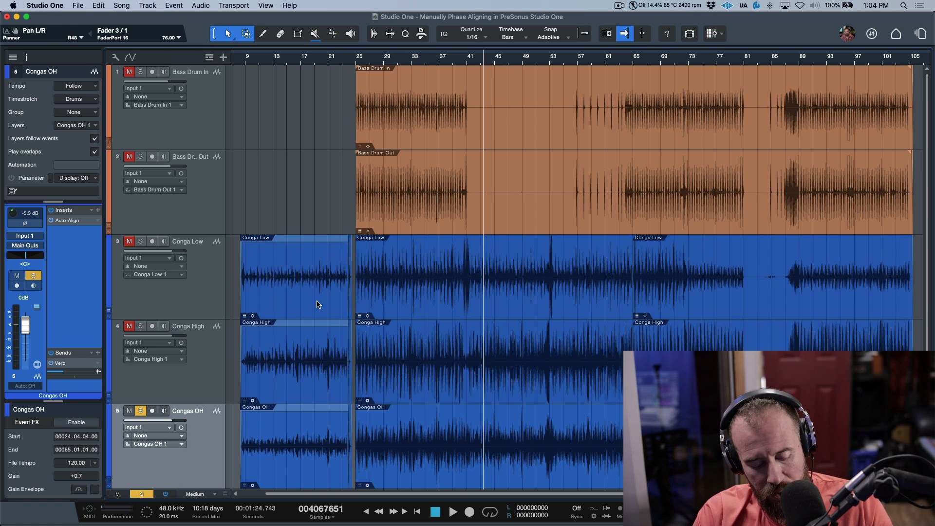
double_click(312, 450)
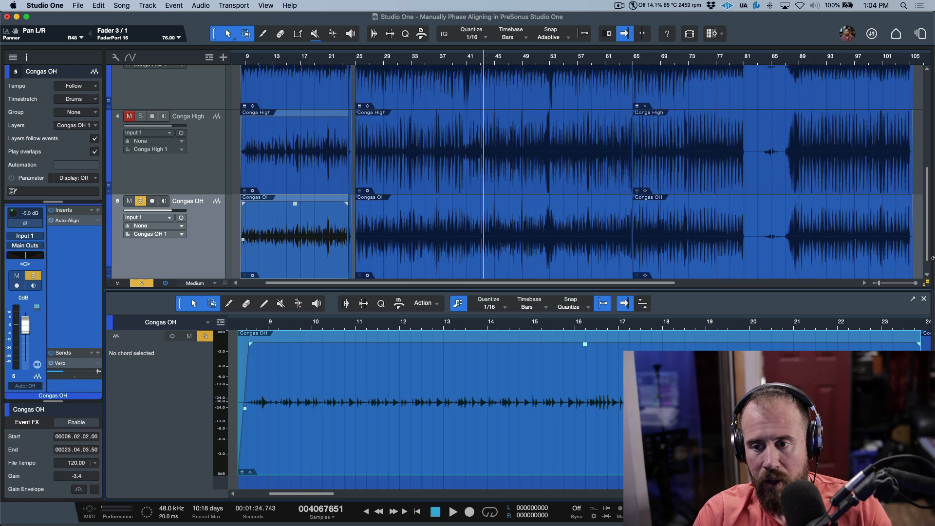
left_click(924, 300)
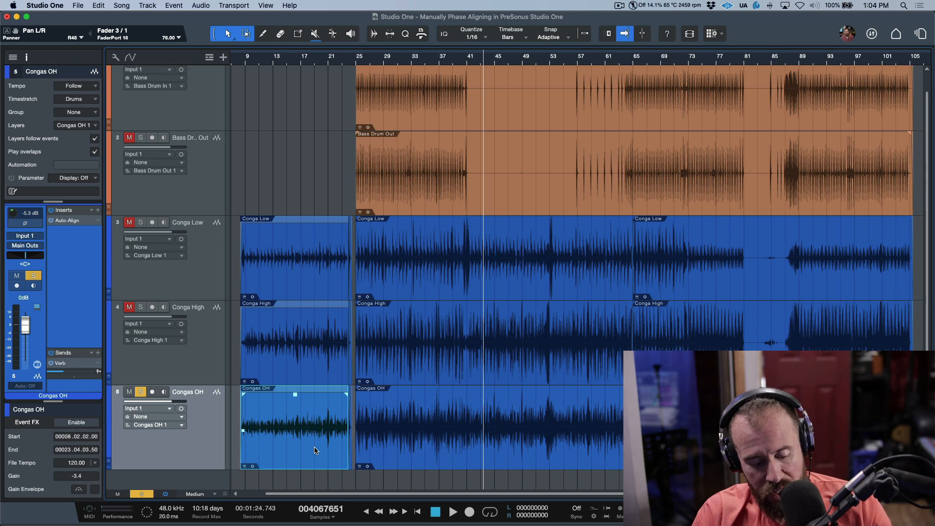
key("shift+super+a")
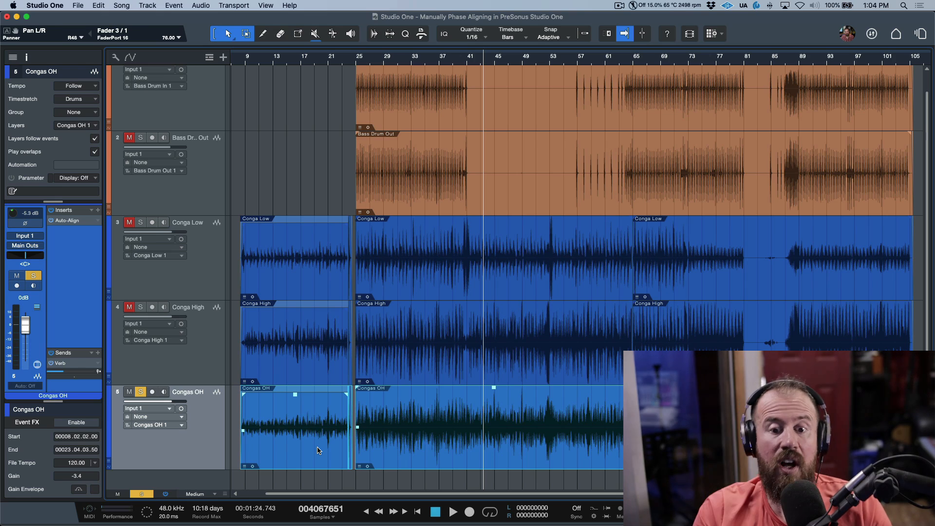
Examine the high conga hit just after bar 45 across Conga Low, Conga High and Congas OH, and return to the full arrangement
scroll(495, 61, "up", 10)
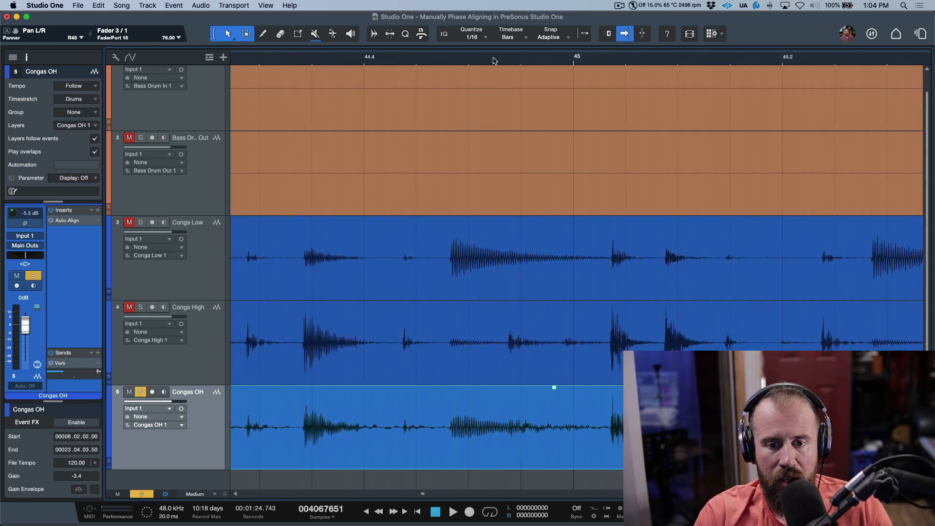
scroll(495, 61, "up", 8)
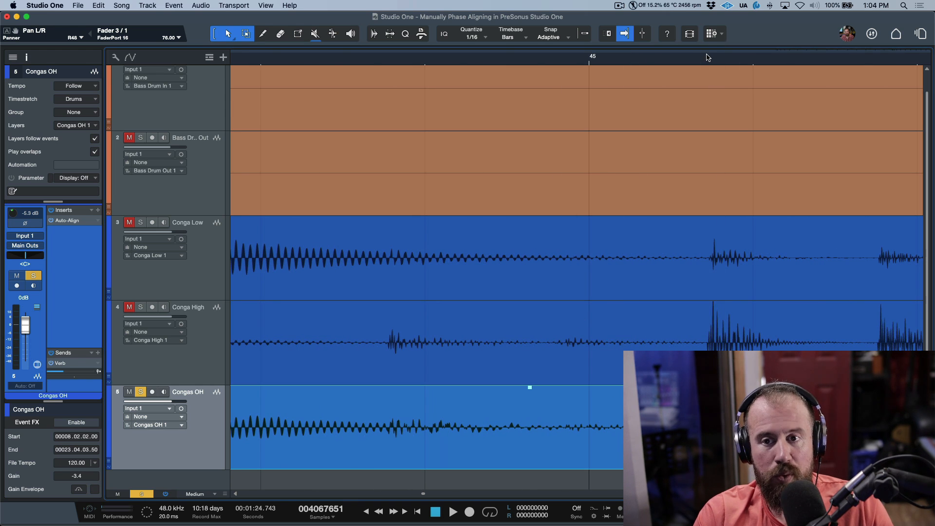
scroll(708, 58, "up", 12)
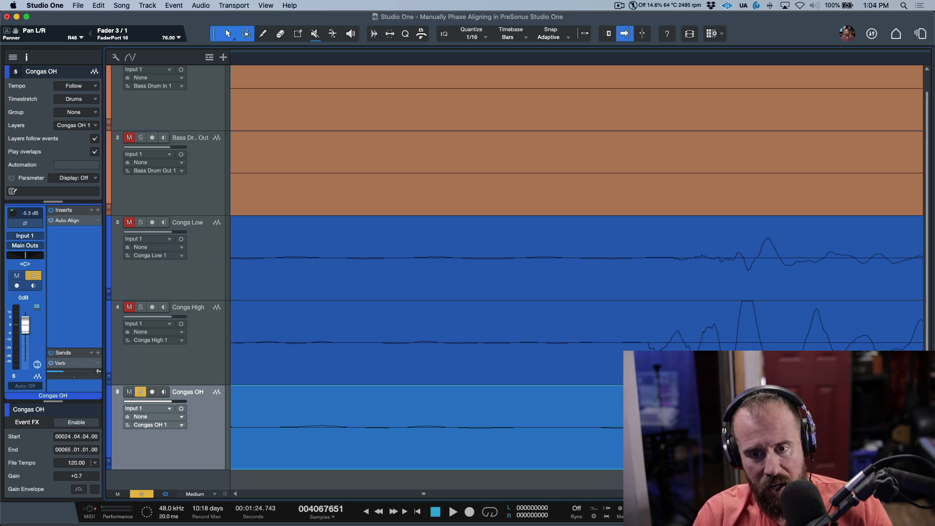
key("w")
key("w")
key("w")
key("w")
key("w")
key("w")
key("w")
key("w")
key("w")
key("w")
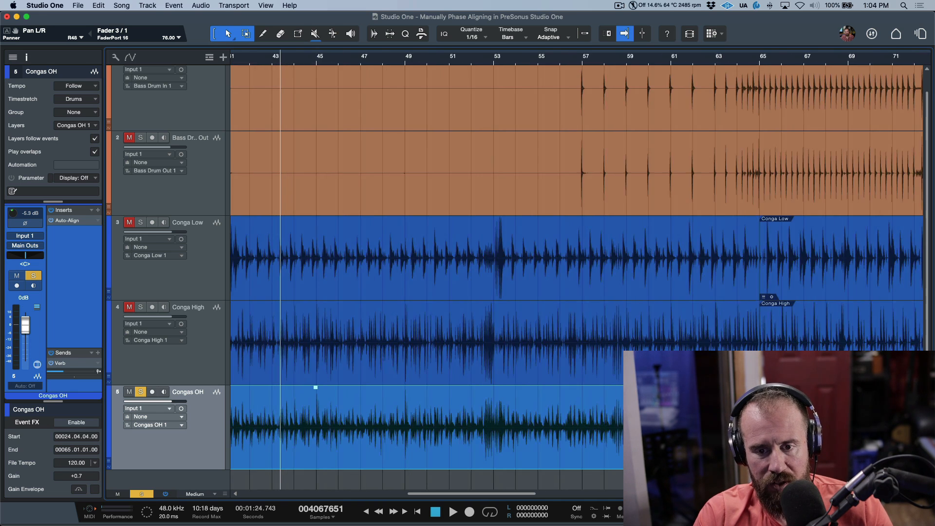
key("w")
key("w")
key("w")
key("w")
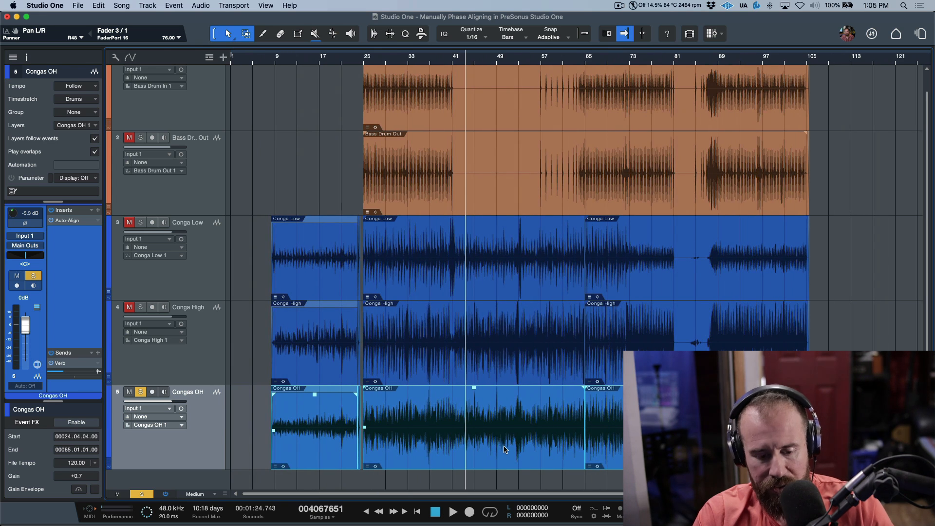